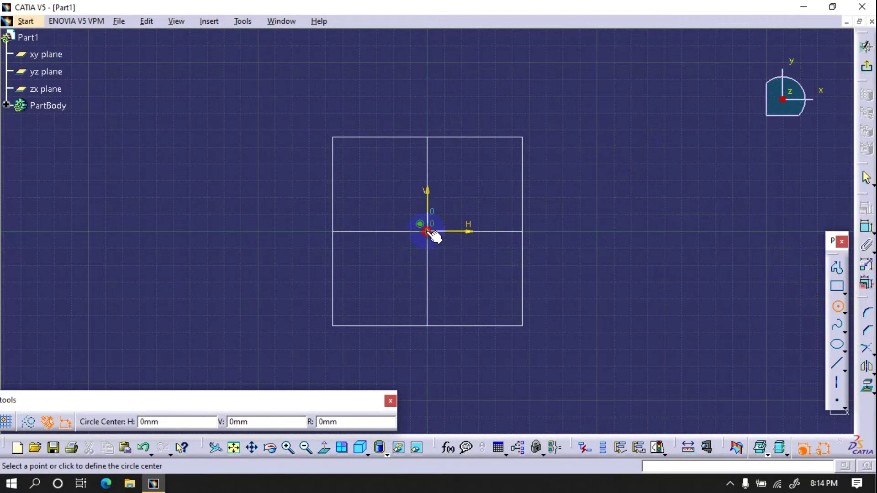
Step: Sketch two concentric circles centred on the origin, about 73 mm and 57 mm in diameter
click(456, 175)
click(442, 186)
click(442, 203)
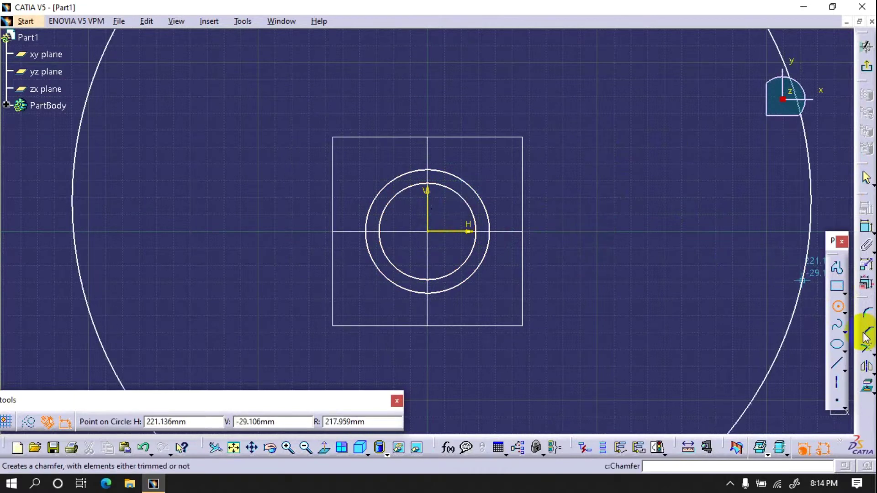
click(838, 306)
click(838, 306)
click(838, 307)
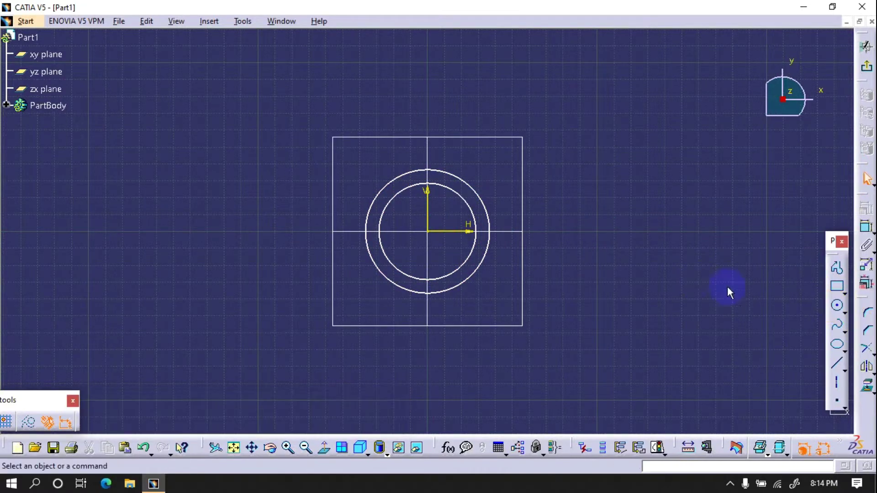
Step: Add two smaller concentric circles centred on the origin, about 43 mm and 29 mm in diameter
click(838, 305)
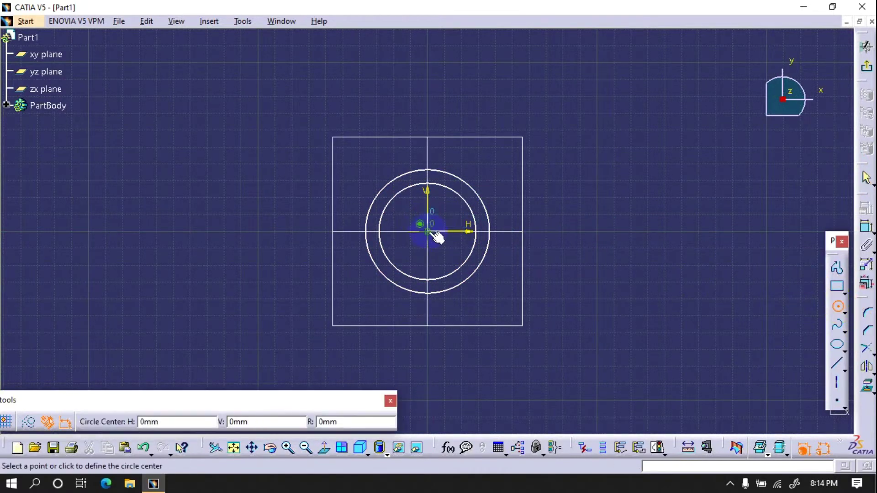
click(427, 231)
click(438, 201)
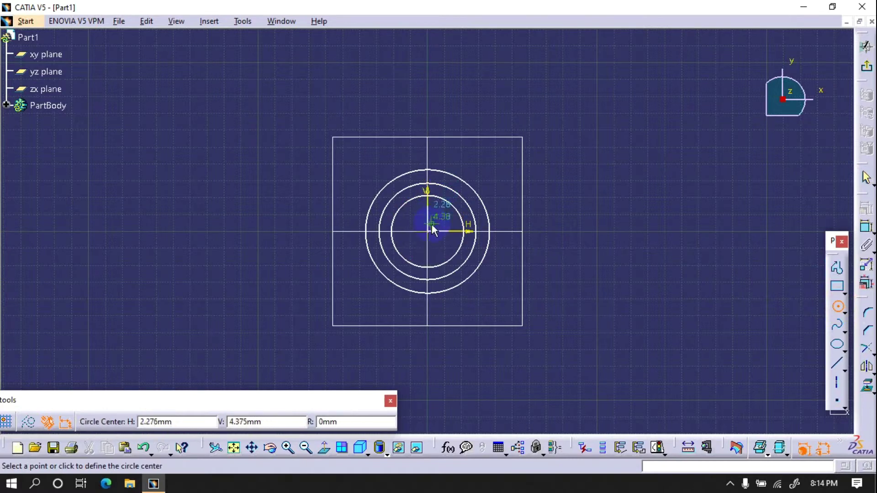
click(428, 232)
click(439, 213)
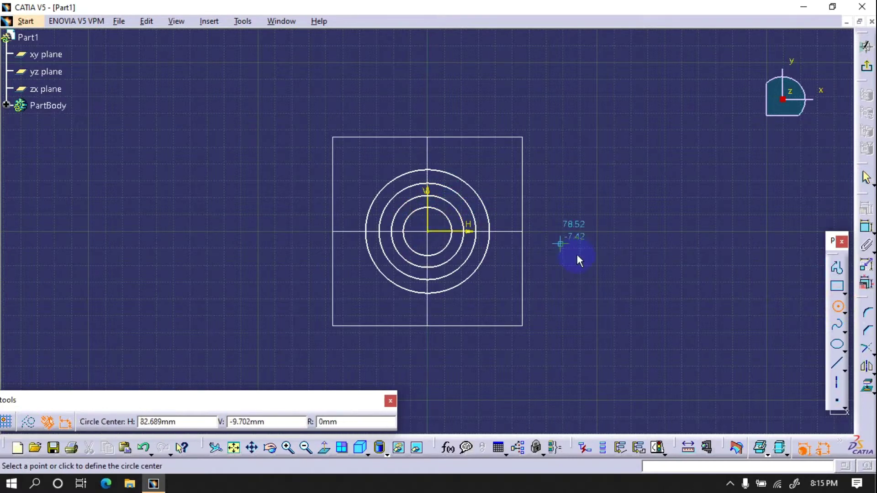
Step: Dimension the second-largest circle and set its diameter to 150 mm
click(866, 227)
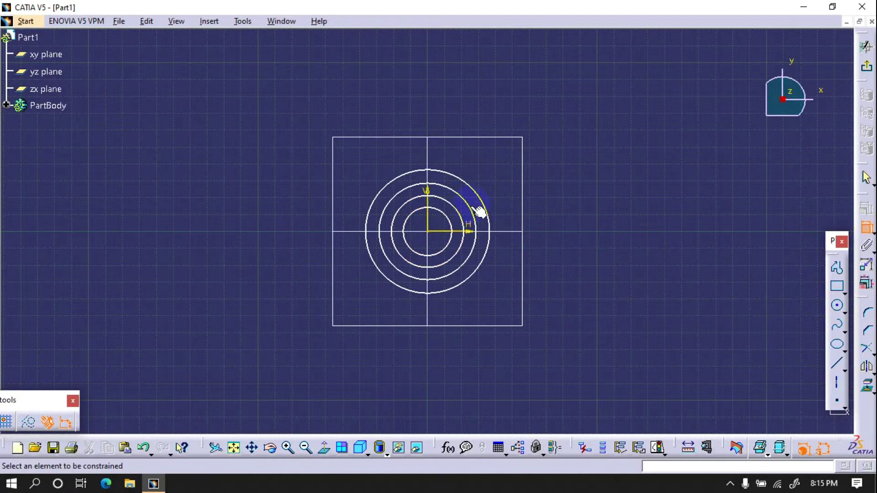
click(471, 207)
click(564, 177)
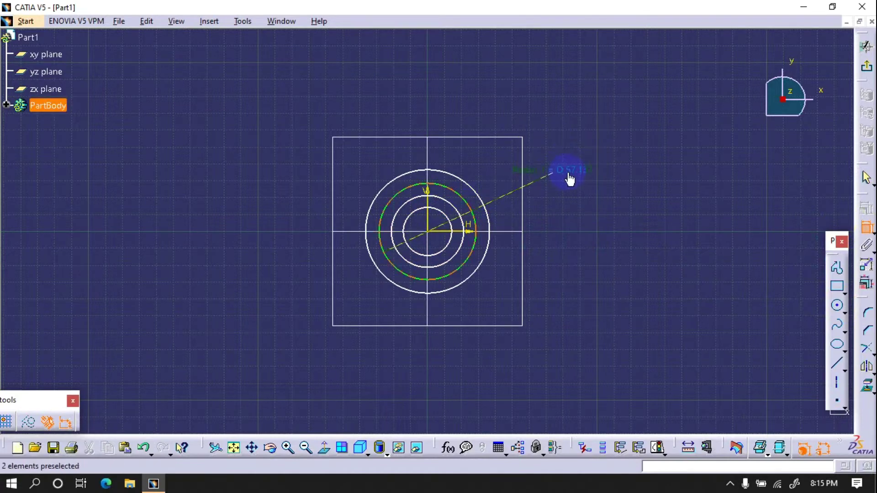
double_click(570, 178)
text(1)
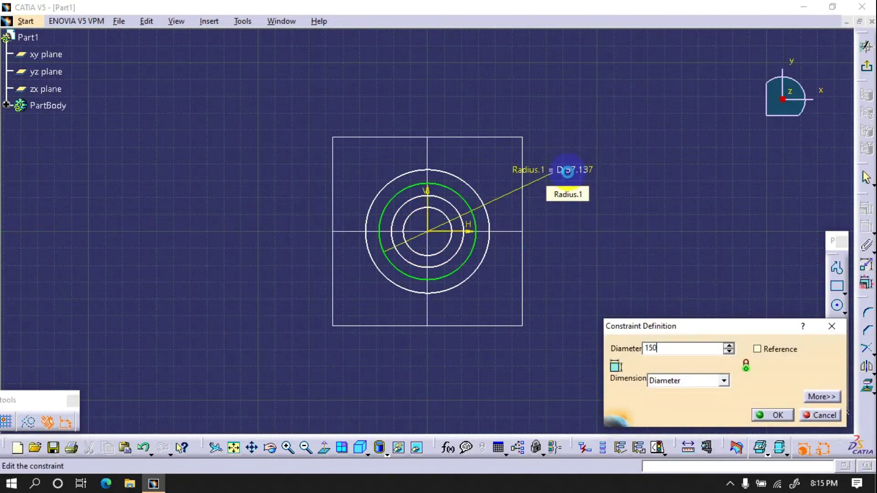
text(50)
key(Return)
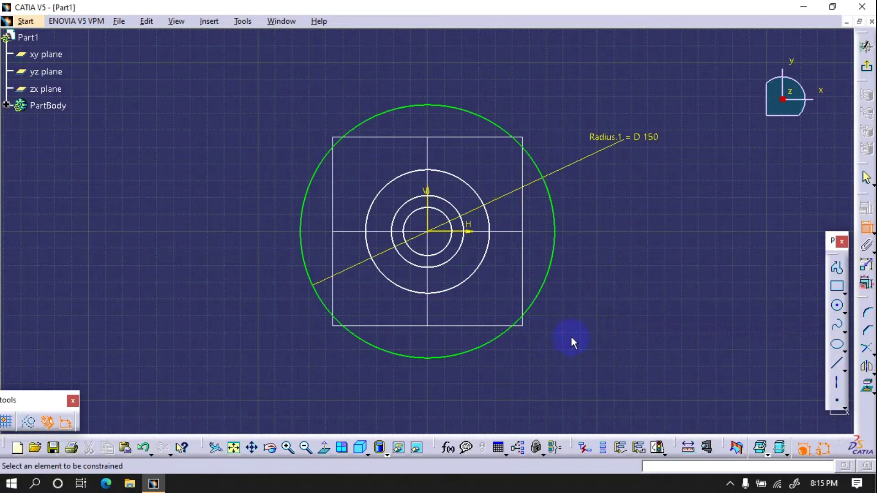
Step: Dimension the largest white circle inside the 150 mm circle and set its diameter to 150*0.96 mm
click(487, 252)
click(638, 160)
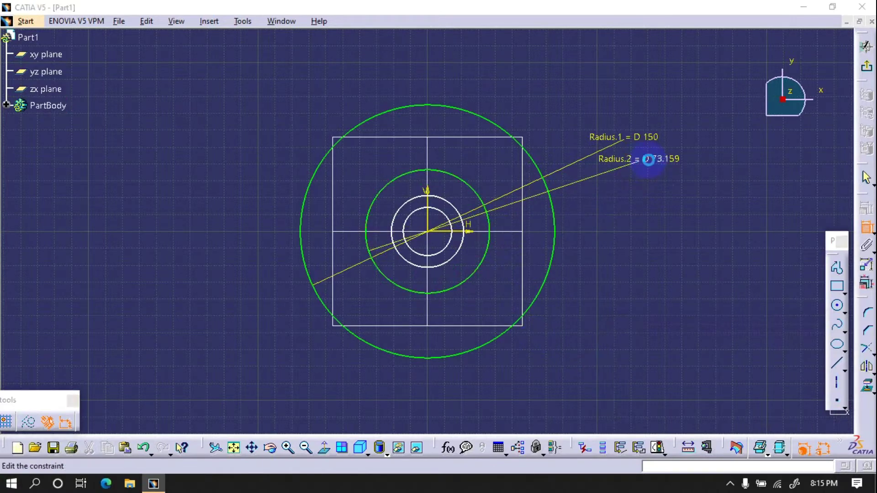
double_click(649, 166)
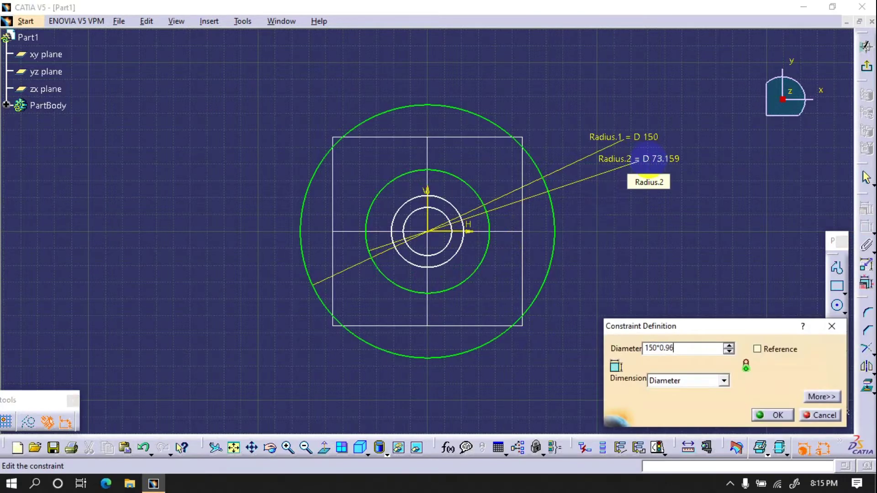
key(Return)
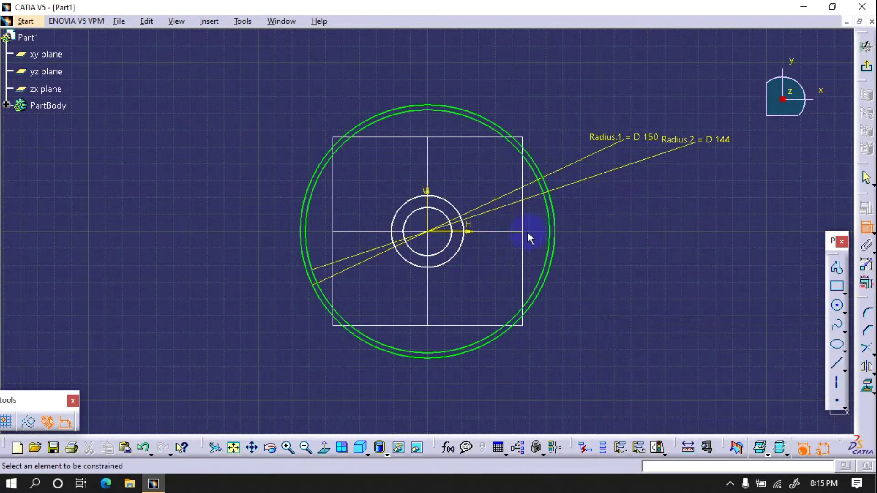
Step: Dimension the larger of the two remaining inner circles and set its diameter to 150/0.96 mm
click(461, 250)
click(727, 170)
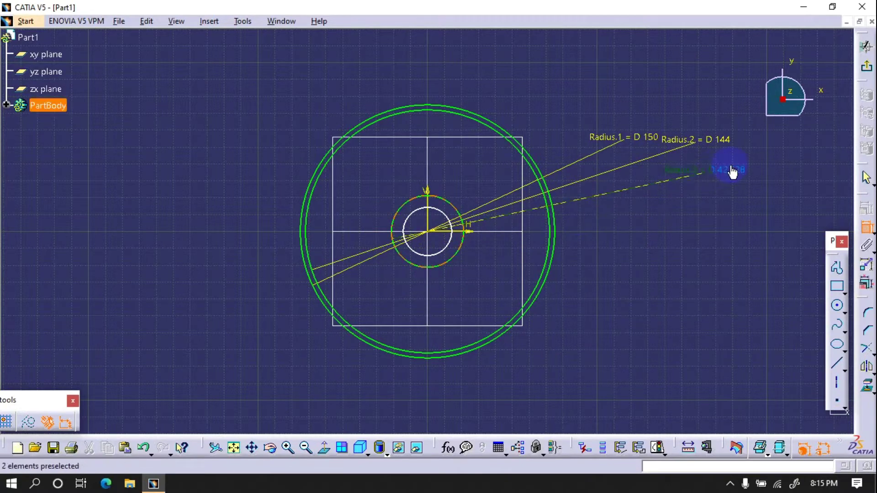
double_click(730, 170)
text(150/0.96)
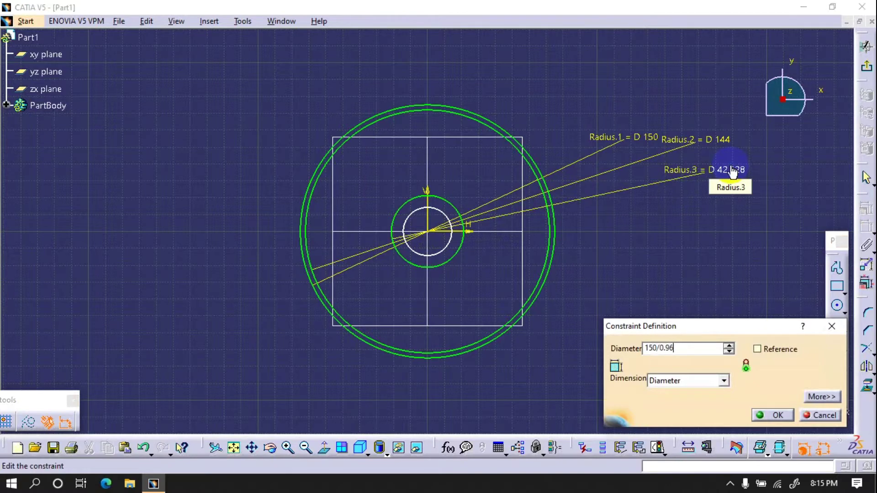
key(Return)
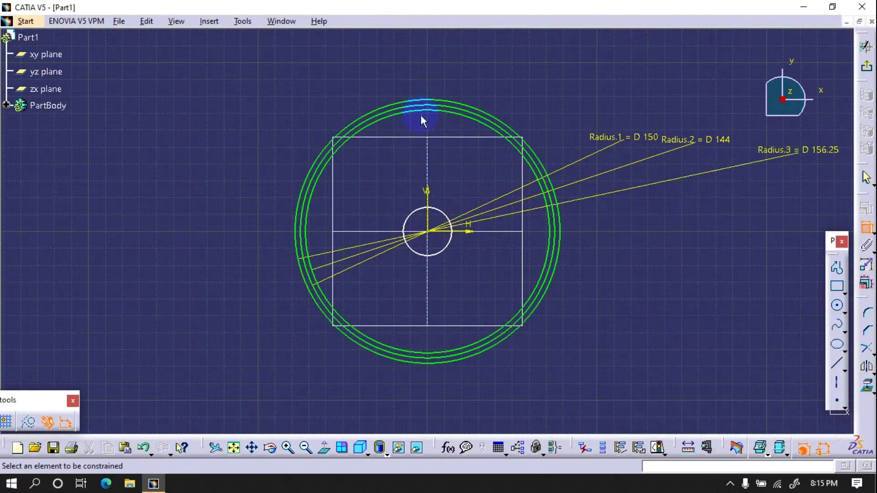
Step: Change the 144 mm circle's diameter to 147 mm and the 156.25 mm circle's diameter to 150/0.98 mm
double_click(725, 140)
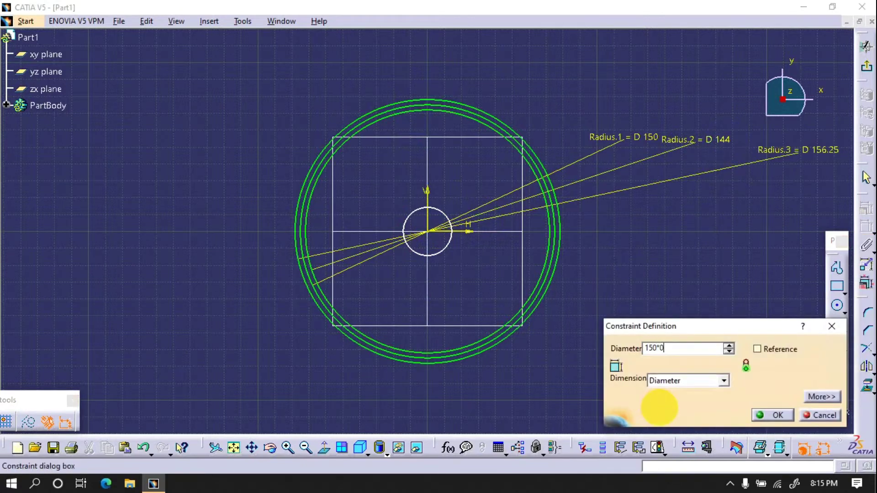
key(Return)
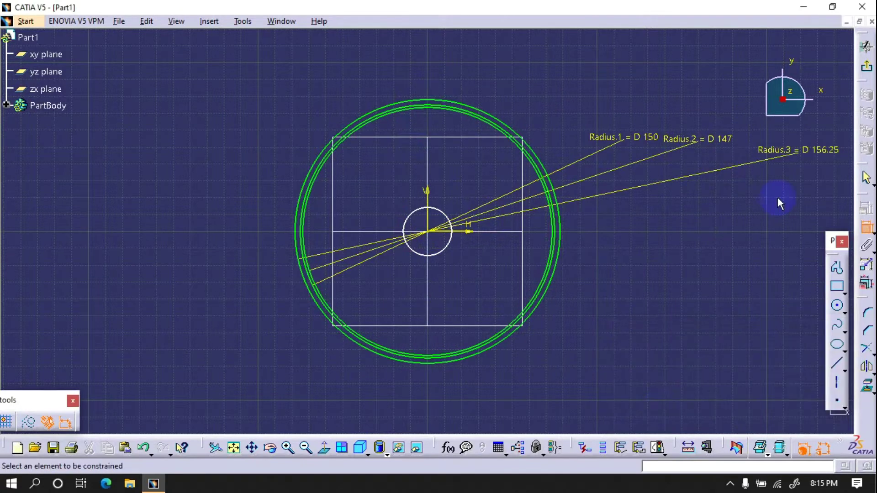
double_click(794, 150)
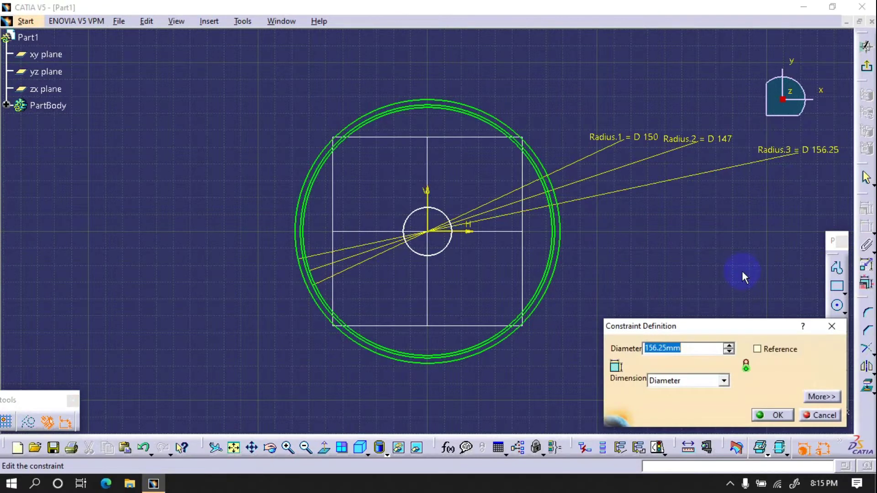
text(150/0.98)
key(Return)
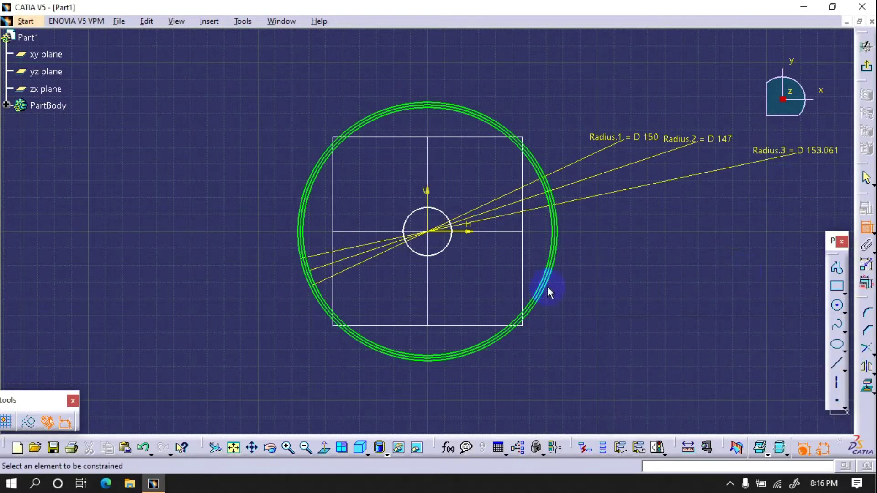
Step: Dimension the smallest circle at the origin and set its diameter to 144.06 mm
click(448, 244)
click(677, 253)
double_click(712, 261)
text(147*0.9)
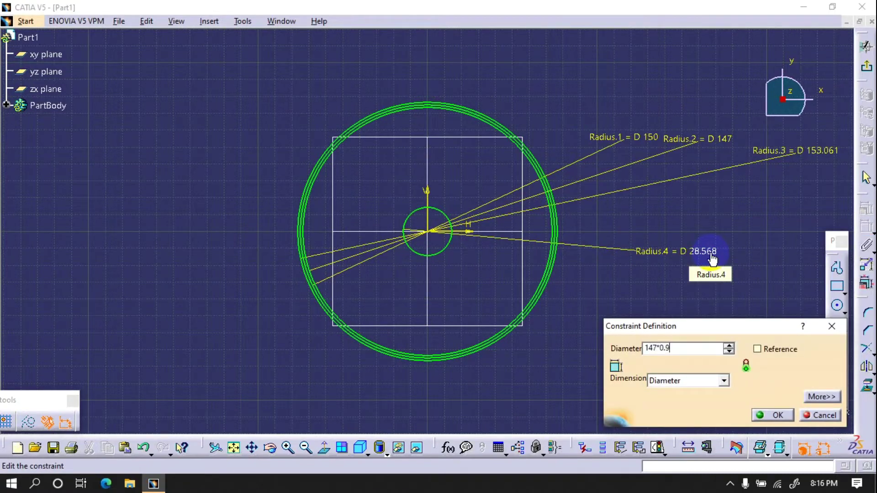
key(Return)
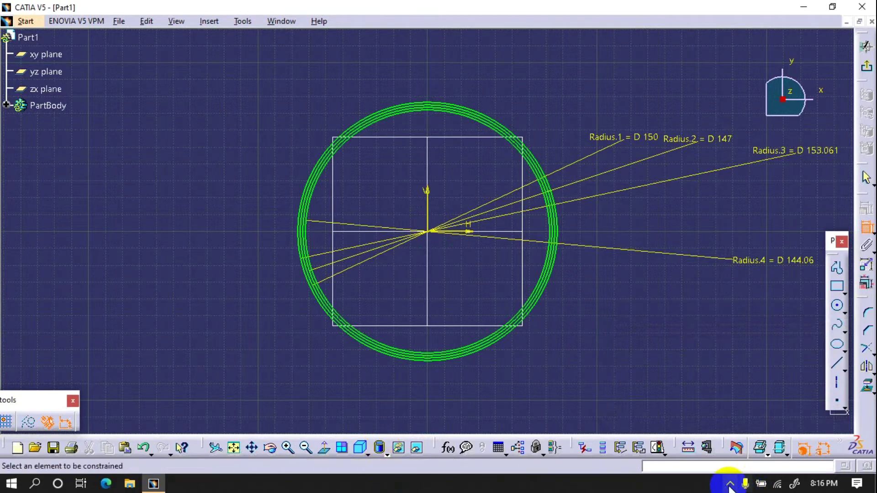
click(730, 483)
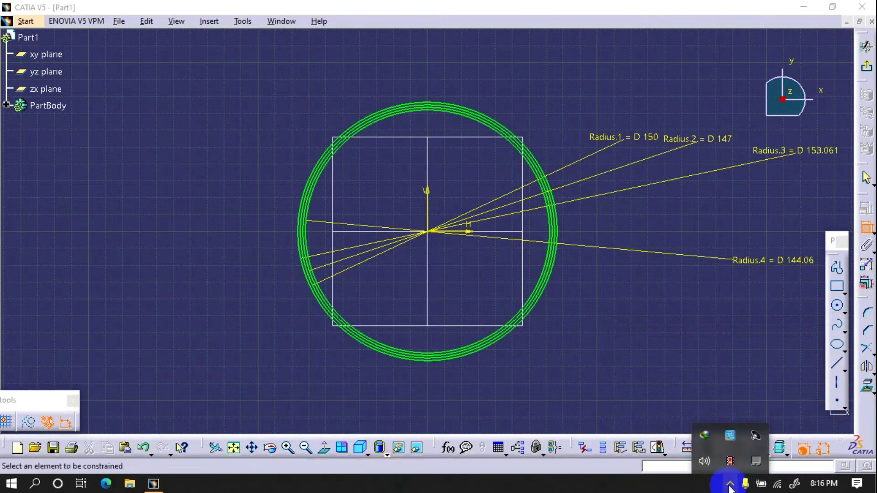
Step: Draw two lines forming a V about 52° wide from the origin to above the circles, and dimension the angle between them
click(838, 268)
click(357, 66)
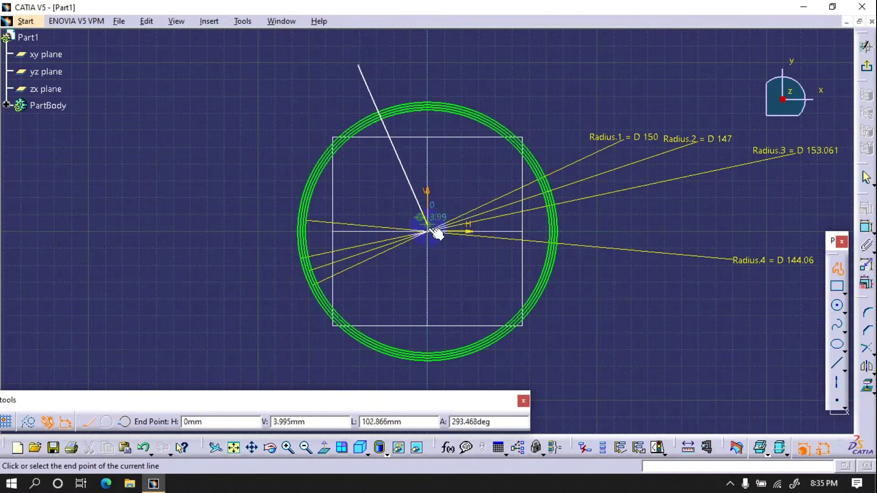
click(427, 231)
click(525, 61)
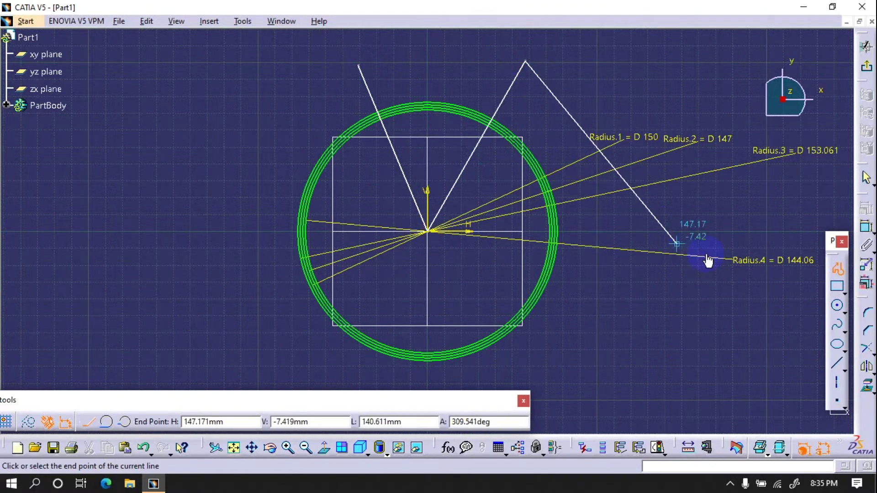
click(868, 228)
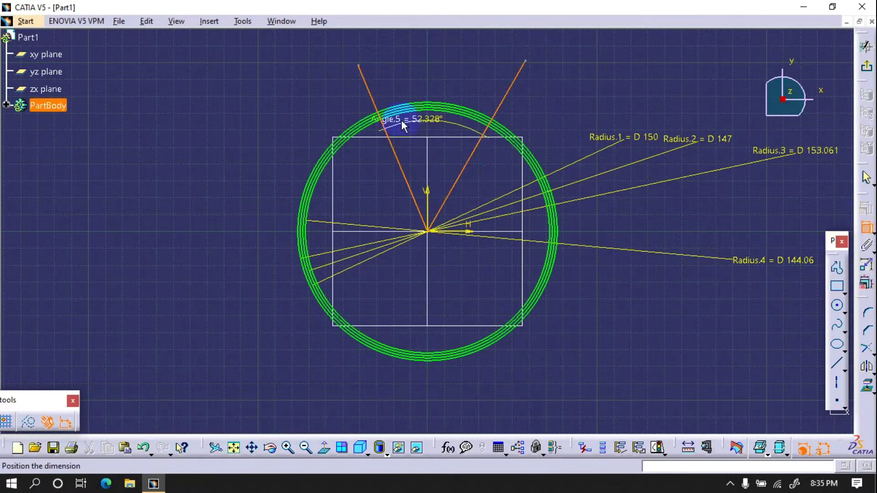
click(457, 72)
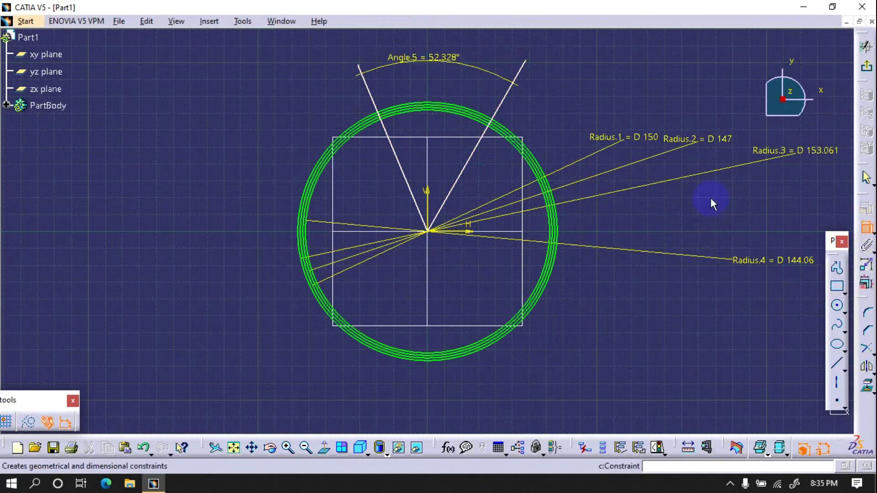
Step: Add an angle constraint between the V's left line and the vertical axis and set it to 2.5°
click(424, 204)
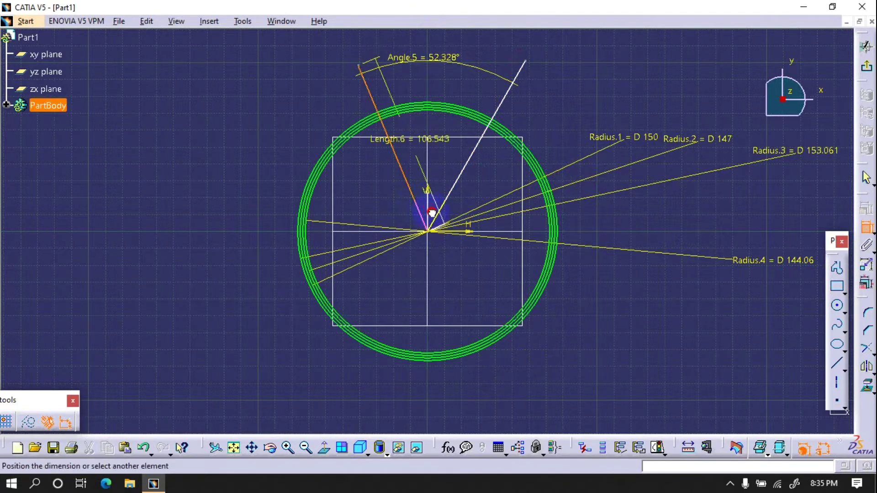
click(445, 201)
click(402, 85)
double_click(404, 85)
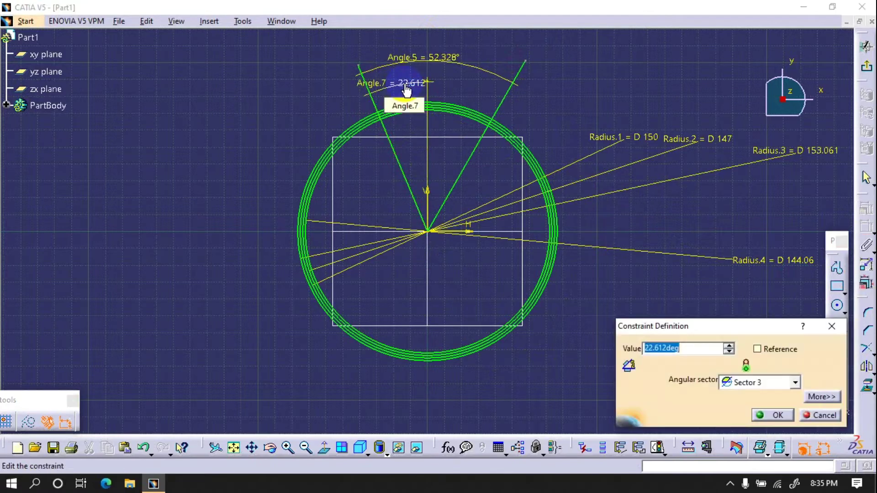
text(3)
key(Return)
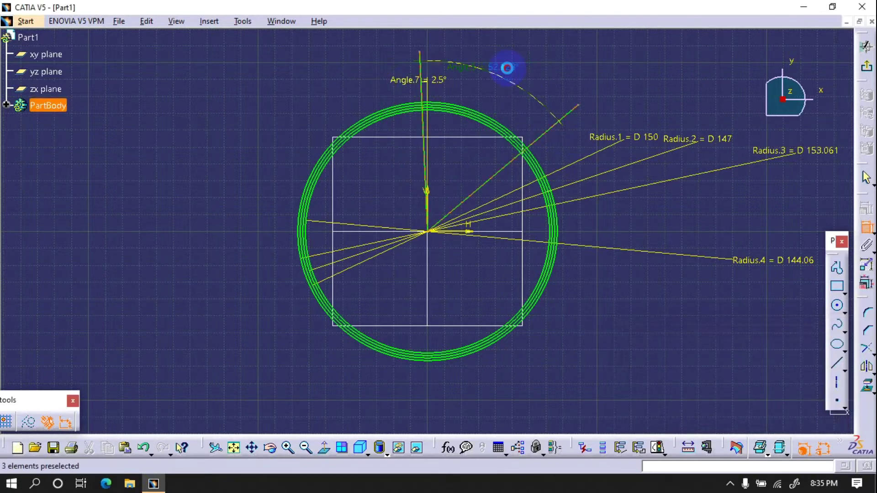
double_click(507, 68)
text(20)
key(Return)
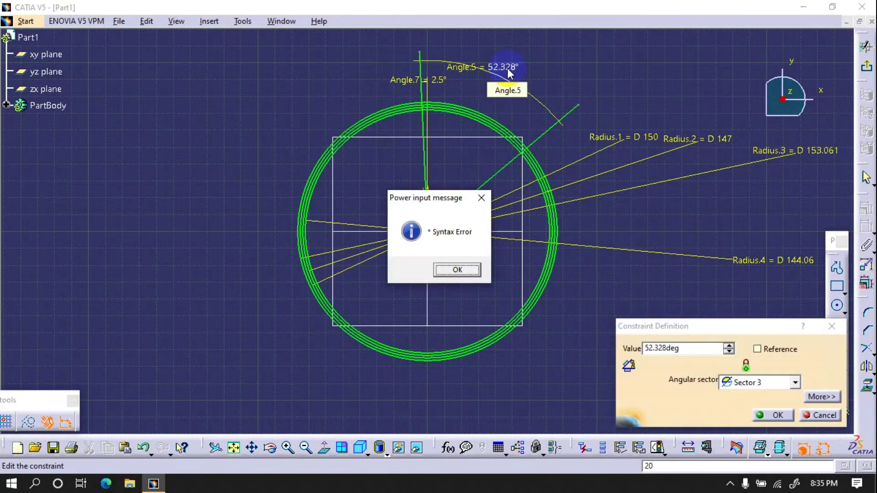
click(448, 271)
Step: Set the angle between the V's two lines to 20°
double_click(500, 66)
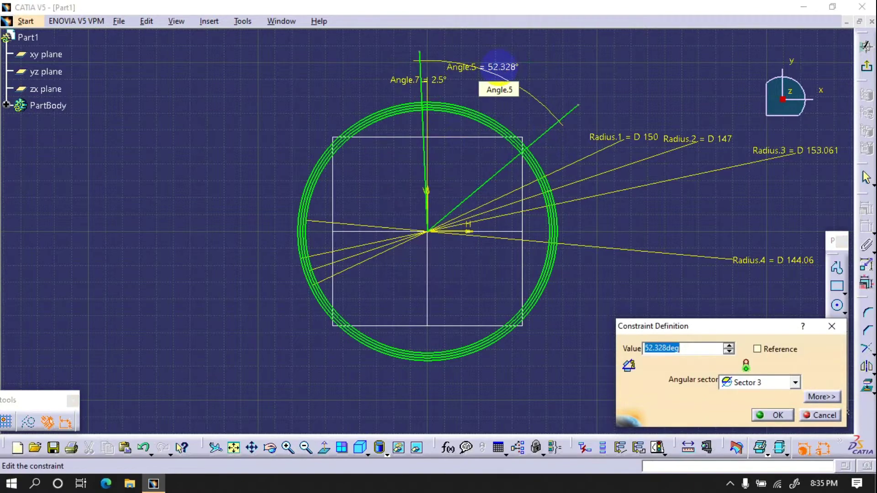
text(20)
key(Return)
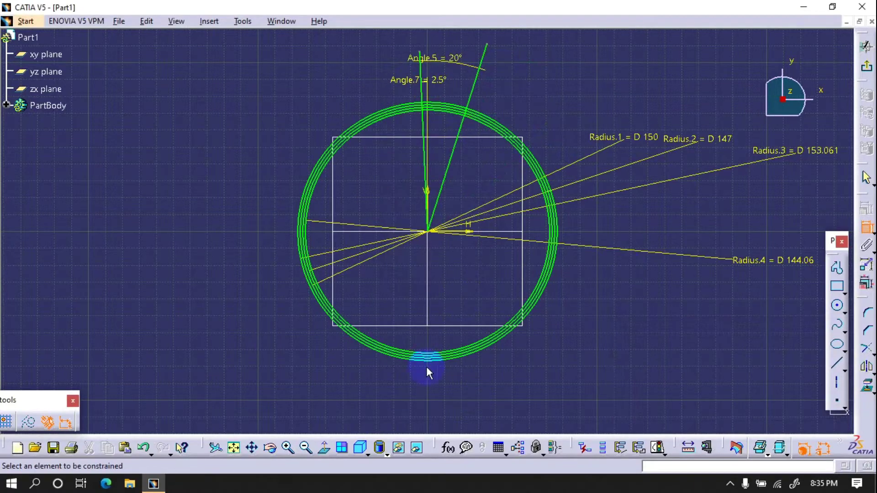
Step: Draw a circle centred where the V's right line crosses the 147 mm circle, passing through the left line's crossing with that same circle
click(253, 448)
drag(441, 128, 436, 306)
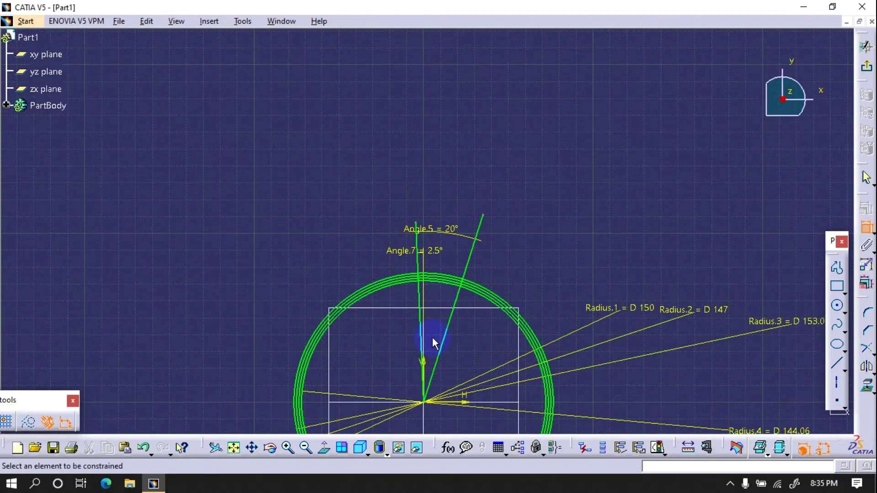
click(293, 449)
click(295, 449)
click(295, 450)
click(295, 449)
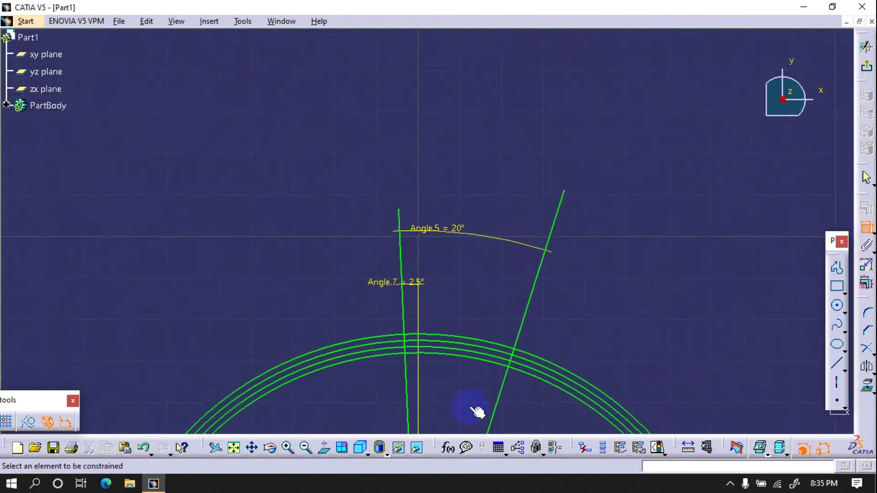
click(837, 305)
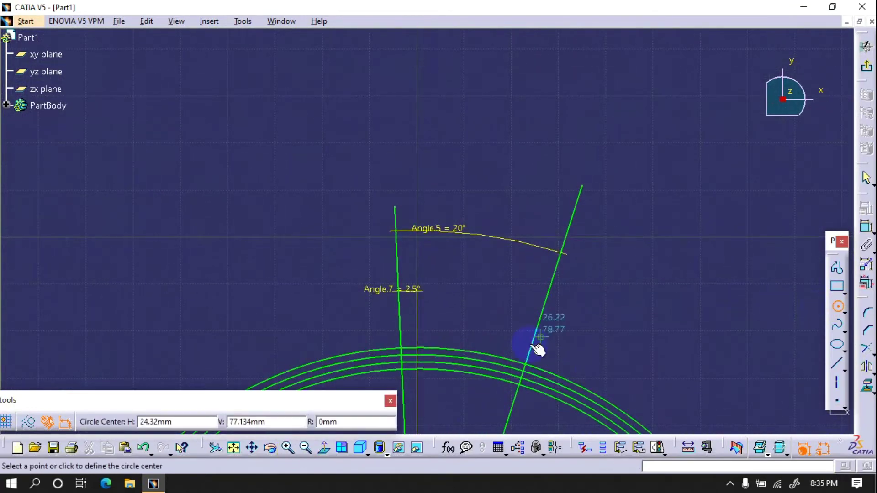
click(523, 380)
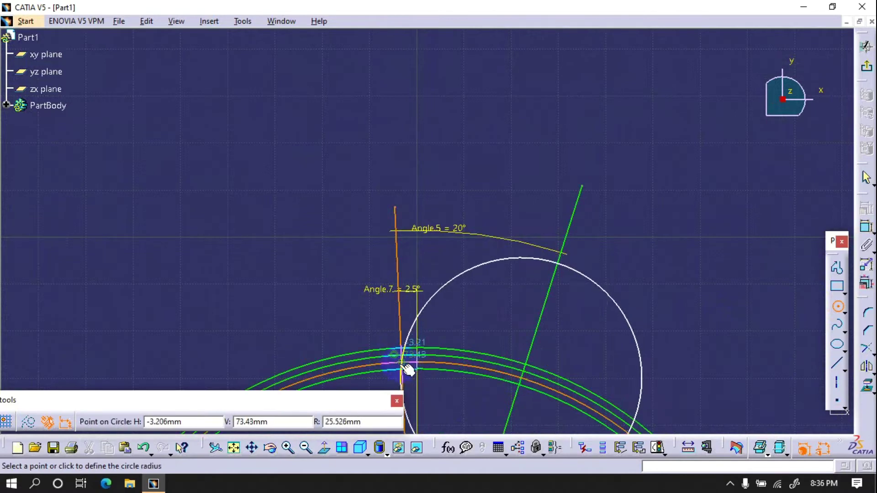
click(406, 368)
Step: Set the angle between the V's left line and the vertical axis to 1.875°
click(410, 293)
double_click(410, 293)
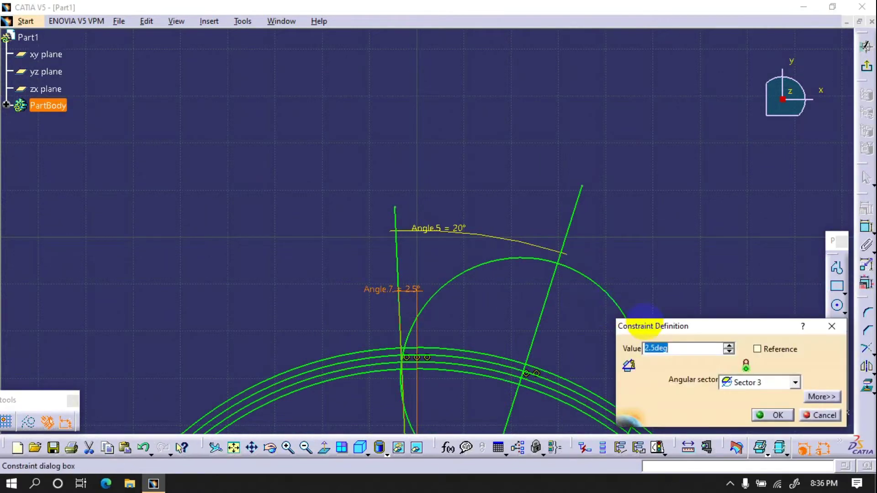
key(Return)
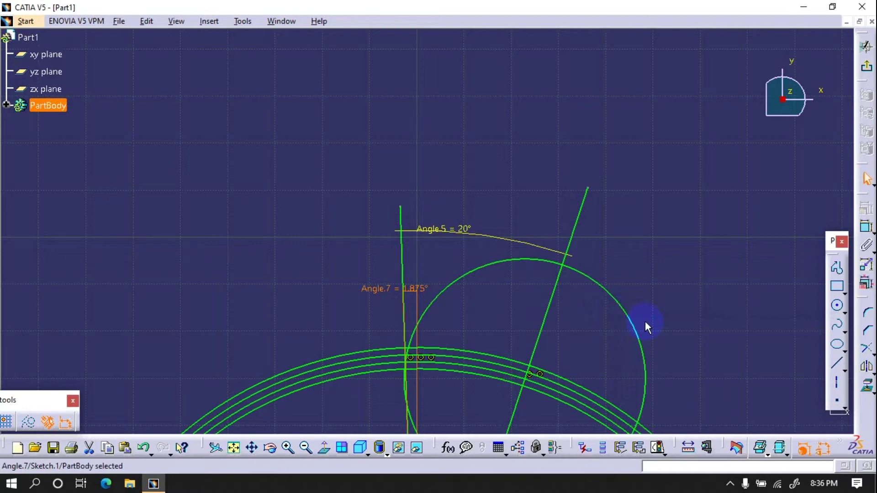
click(682, 295)
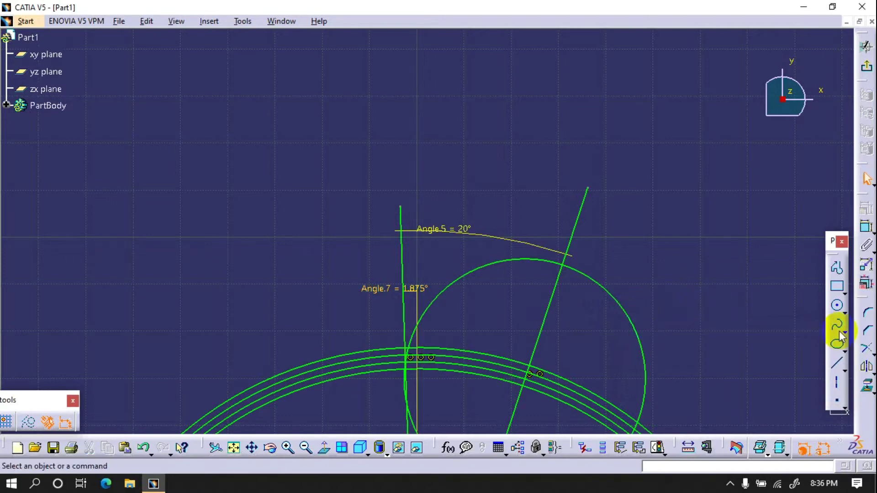
Step: Mirror the new off-centre circle about the sketch's vertical axis
click(867, 366)
click(497, 268)
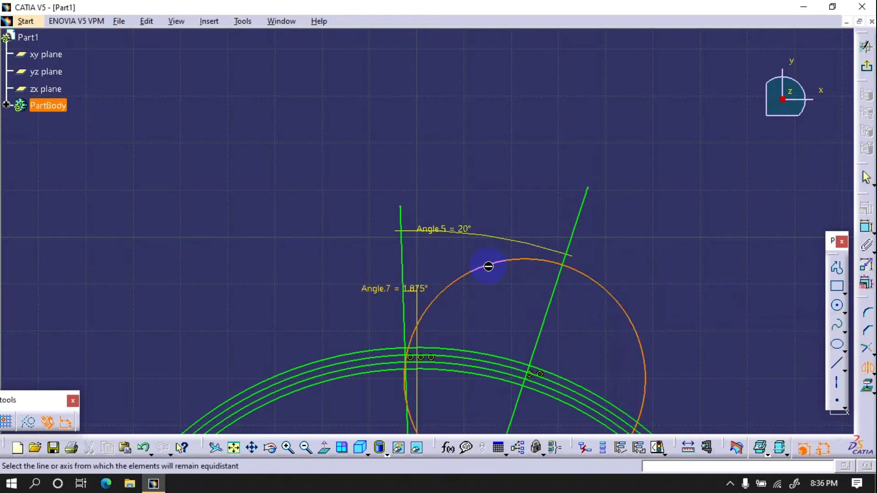
click(234, 450)
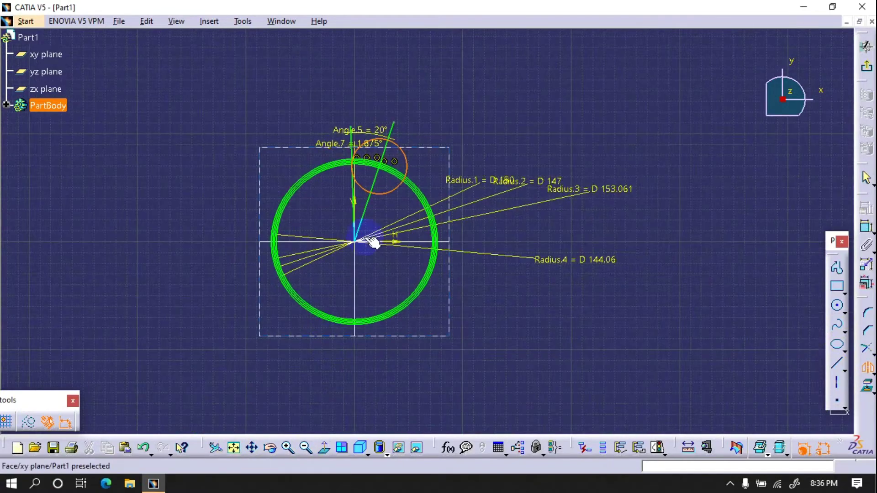
click(363, 206)
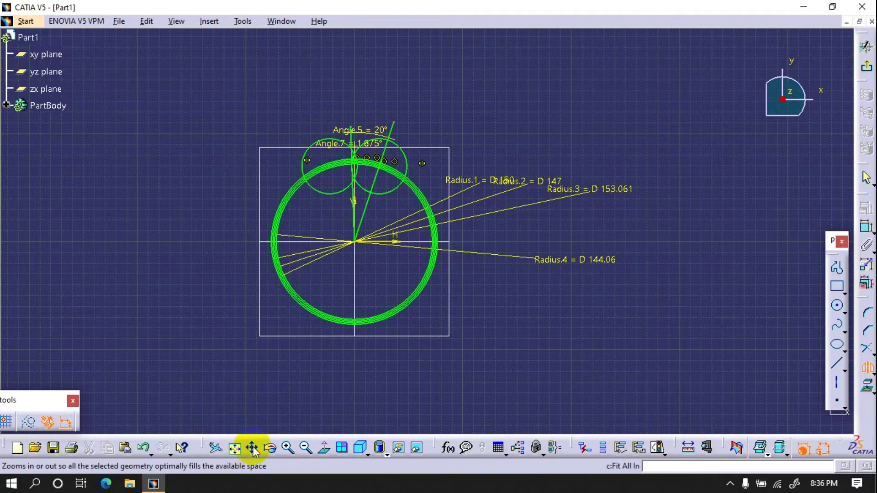
Step: Delete both angled reference lines of the V from the sketch
click(289, 450)
click(290, 449)
click(290, 449)
click(289, 449)
click(290, 449)
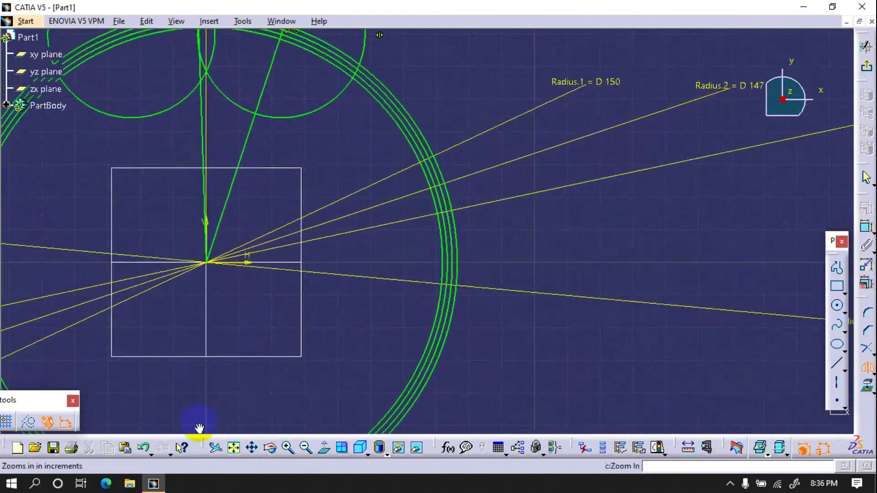
middle_drag(215, 68, 368, 317)
click(289, 448)
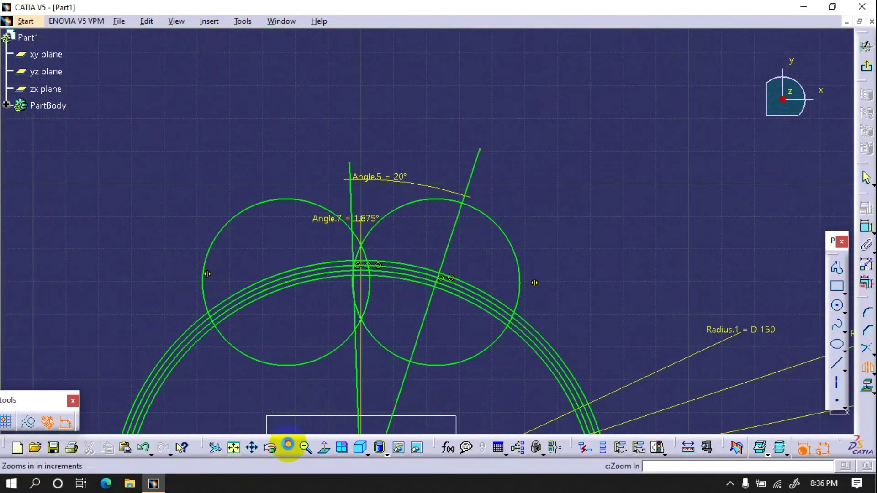
click(288, 448)
click(289, 448)
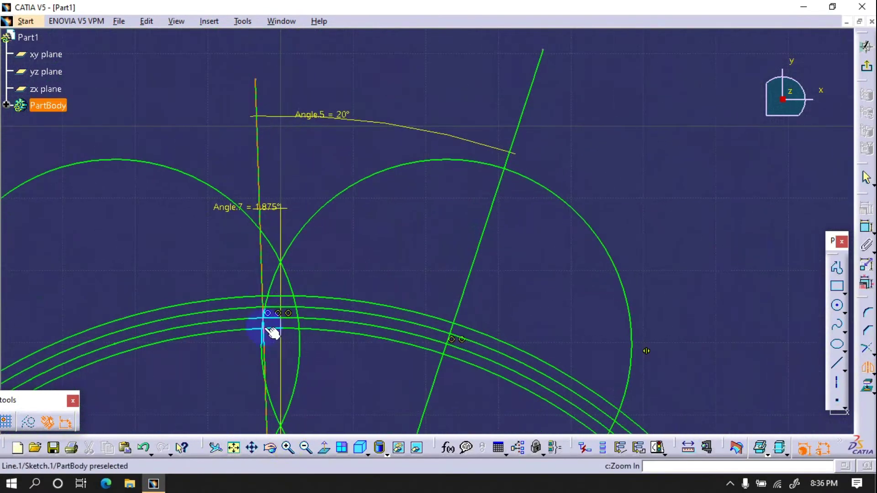
click(261, 278)
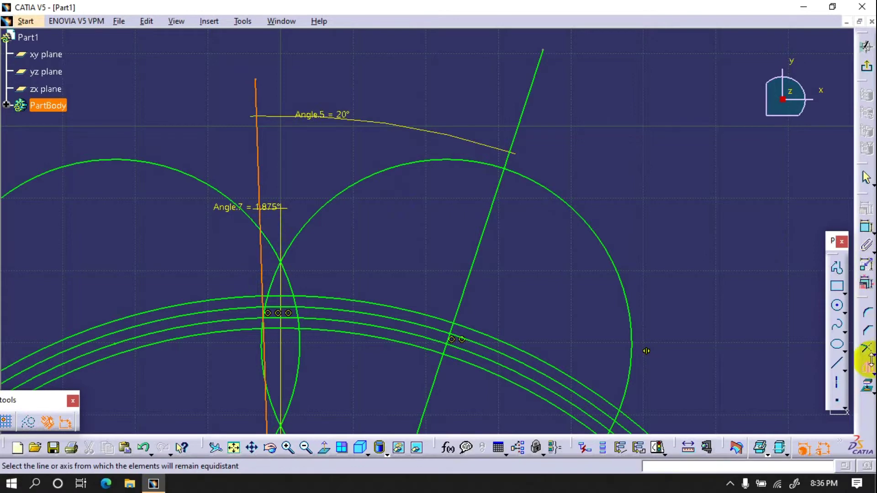
click(258, 152)
key(Delete)
click(492, 201)
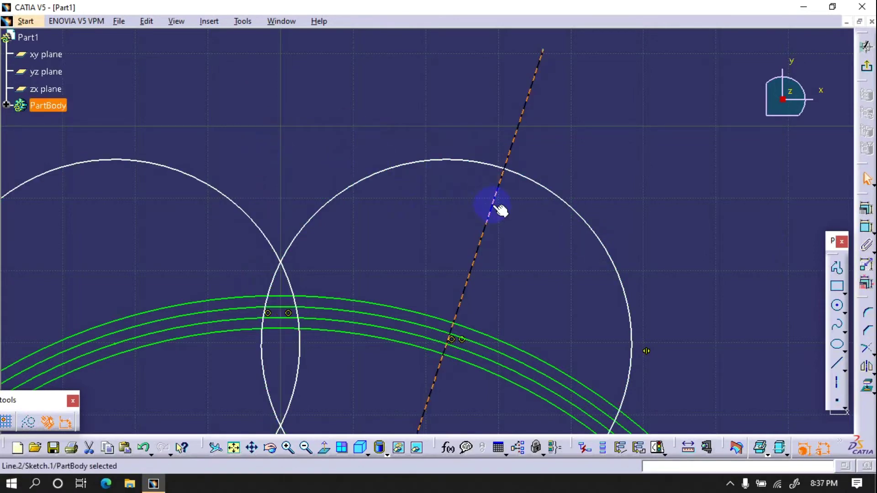
key(Delete)
click(867, 227)
click(372, 172)
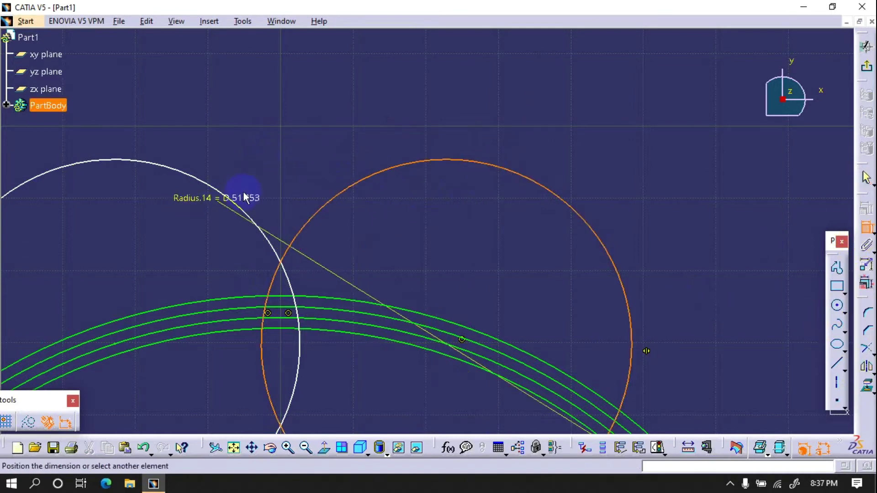
Step: Quick Trim the two overlapping side circles, removing their large outer arcs and the overlap portions inside the smallest concentric circle
click(867, 359)
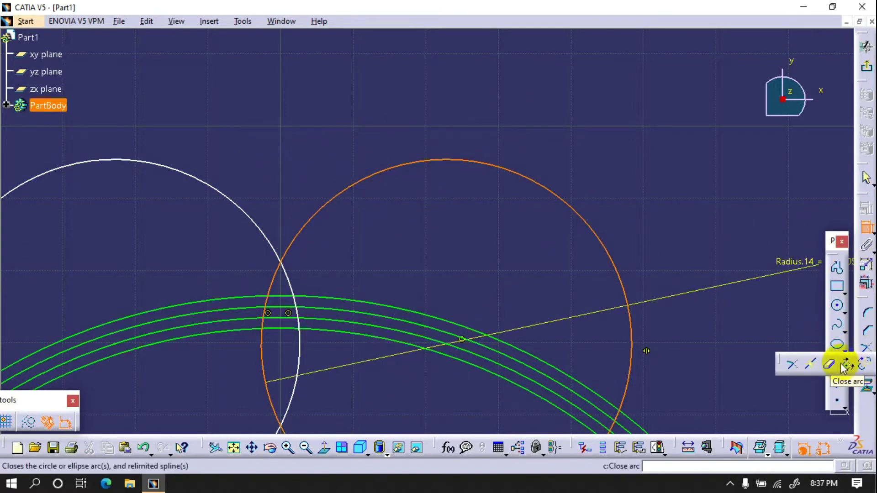
click(832, 362)
click(317, 215)
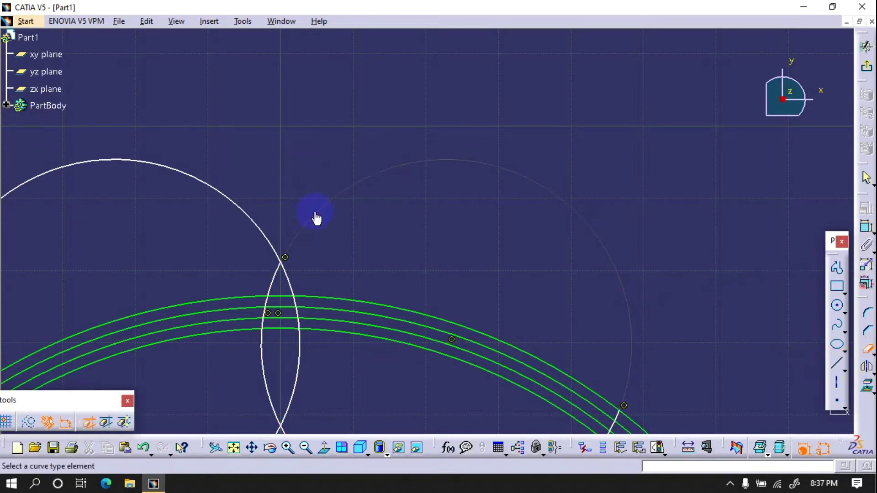
click(271, 232)
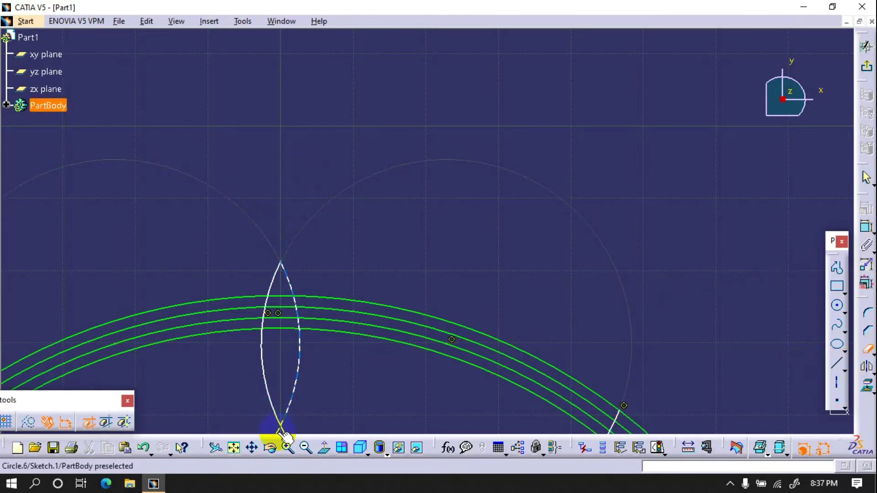
click(295, 393)
click(269, 382)
Step: Trim the four concentric circles' arcs left of the tooth and the flank tips extending above the outermost circle
click(229, 325)
click(228, 320)
click(234, 312)
click(232, 303)
click(268, 295)
click(294, 287)
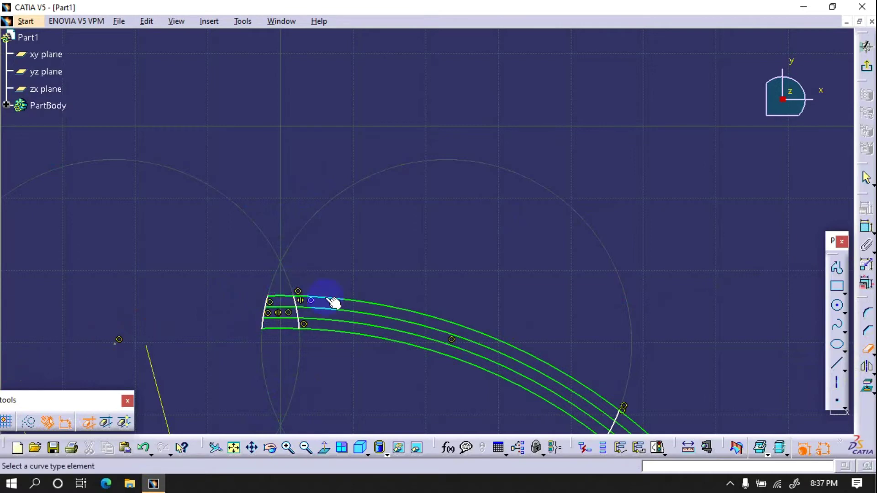
Step: Trim the four concentric arcs right of the tooth and the two middle arcs inside it
click(330, 300)
click(328, 309)
click(326, 319)
click(324, 330)
click(286, 318)
click(285, 307)
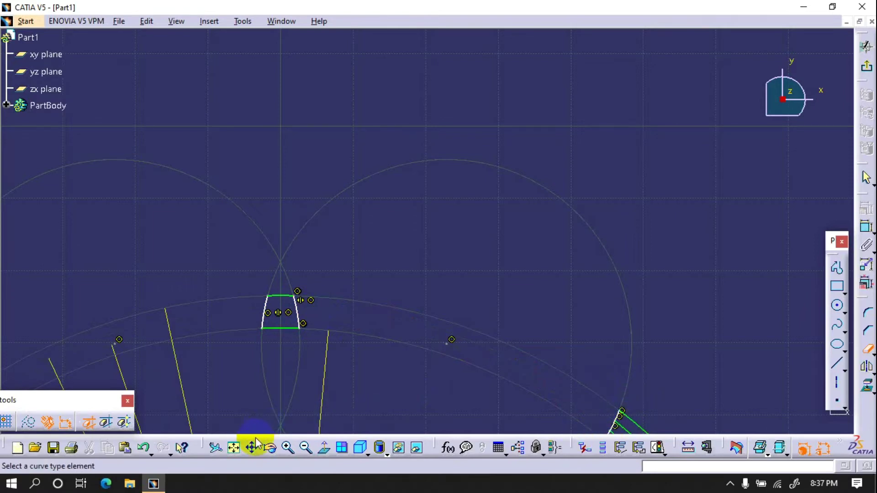
Step: Trim away the remaining large arcs of the four concentric circles, keeping the small tooth profile at the top
click(233, 448)
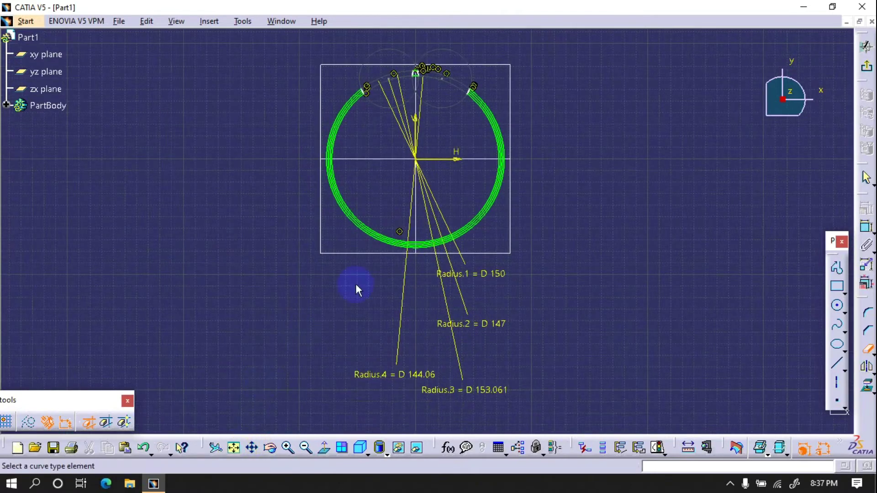
click(380, 240)
click(390, 243)
click(394, 242)
click(397, 243)
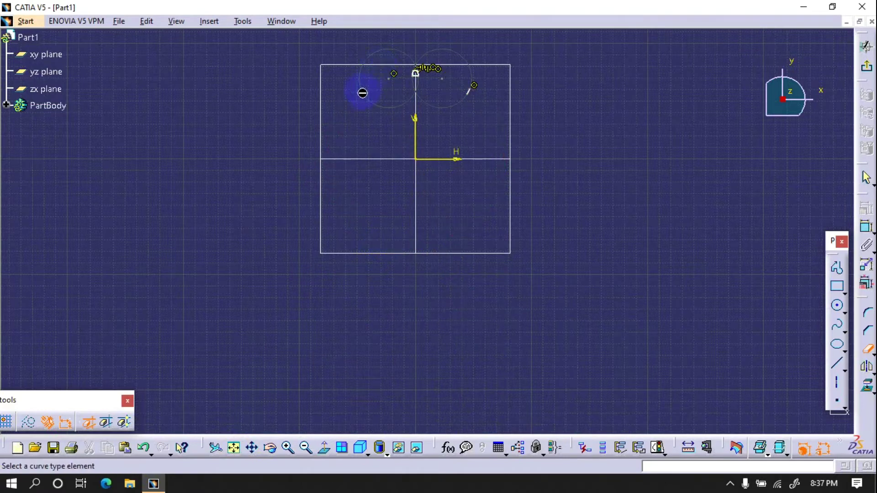
Step: Delete the leftover arc pieces and points on both sides of the tooth profile, and exit the sketch
click(865, 349)
click(474, 94)
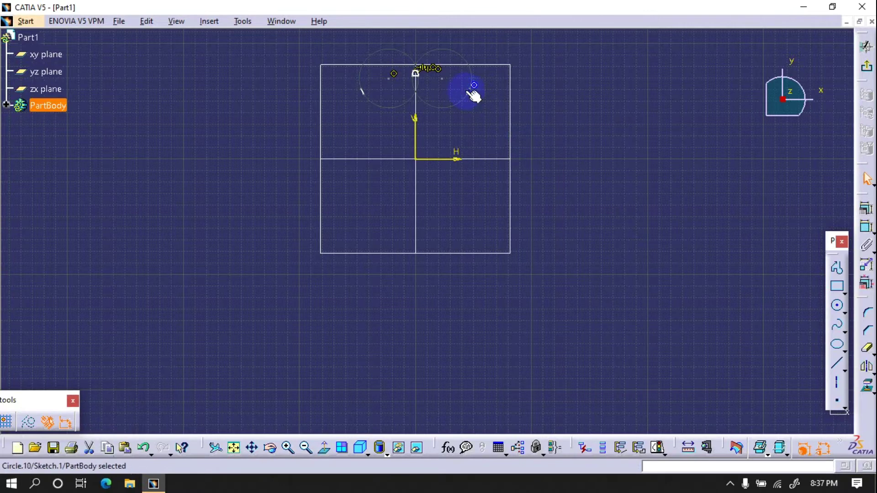
key(Delete)
click(363, 90)
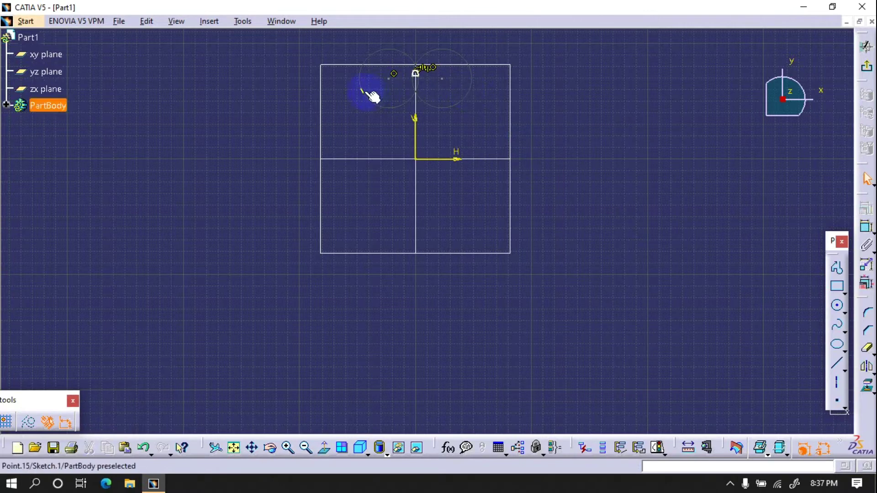
key(Delete)
click(467, 84)
key(Delete)
click(867, 67)
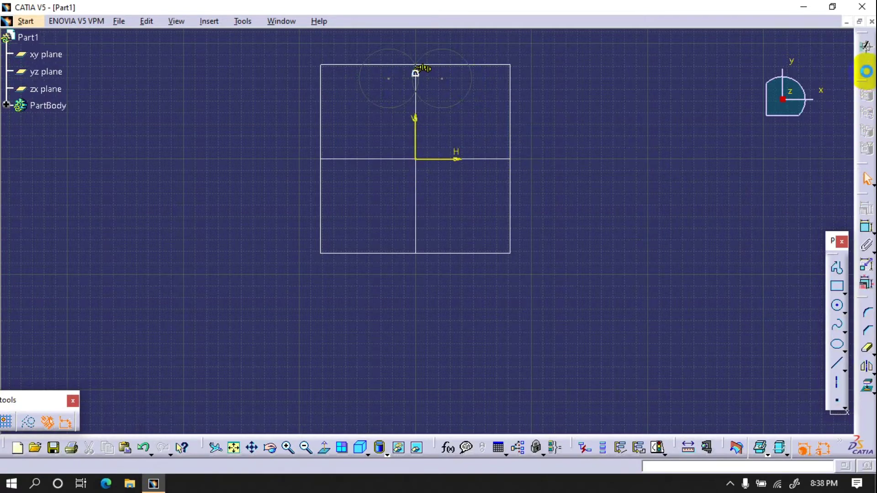
click(596, 232)
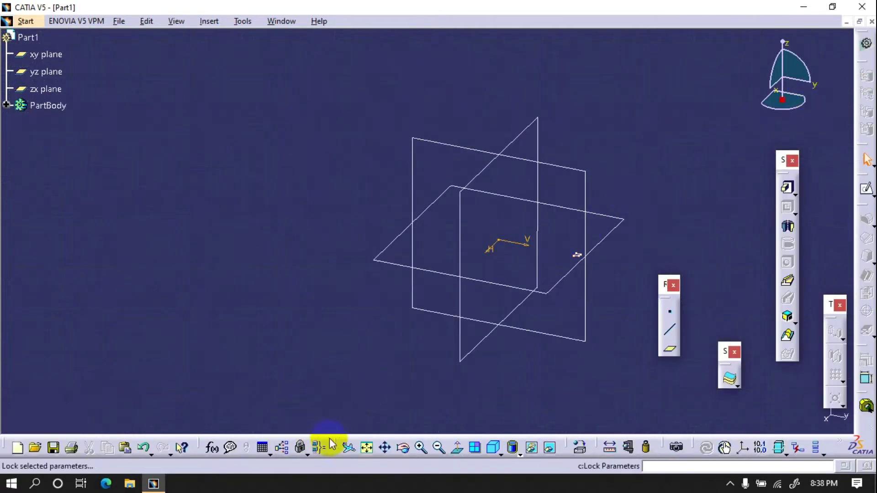
Step: Begin a helix curve with a corner vertex of the tooth profile as starting point and the Z axis as its axis
click(366, 448)
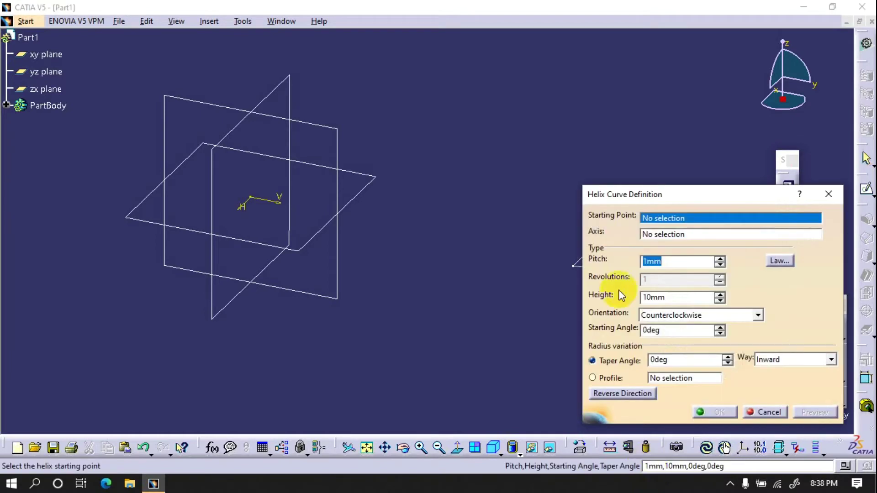
drag(639, 193, 219, 194)
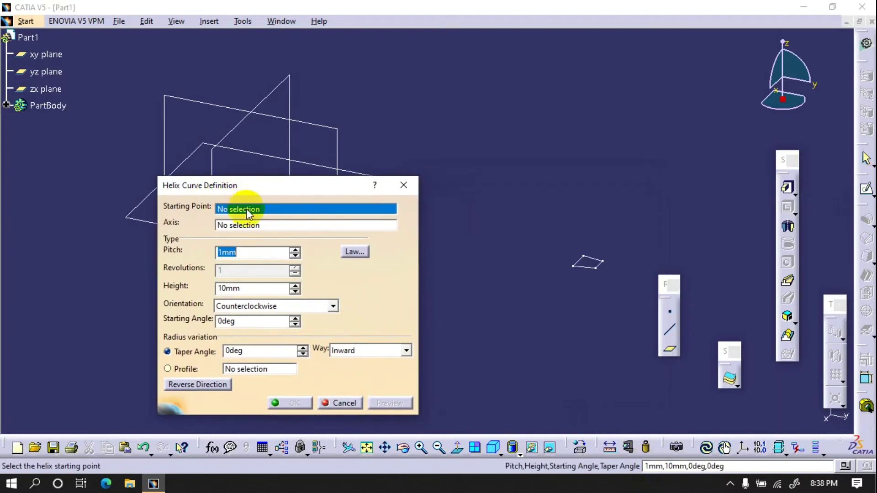
click(596, 268)
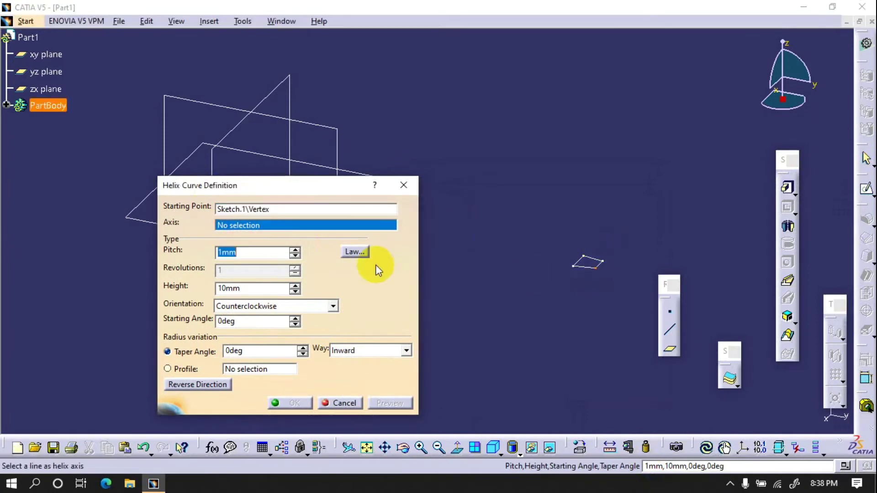
right_click(293, 231)
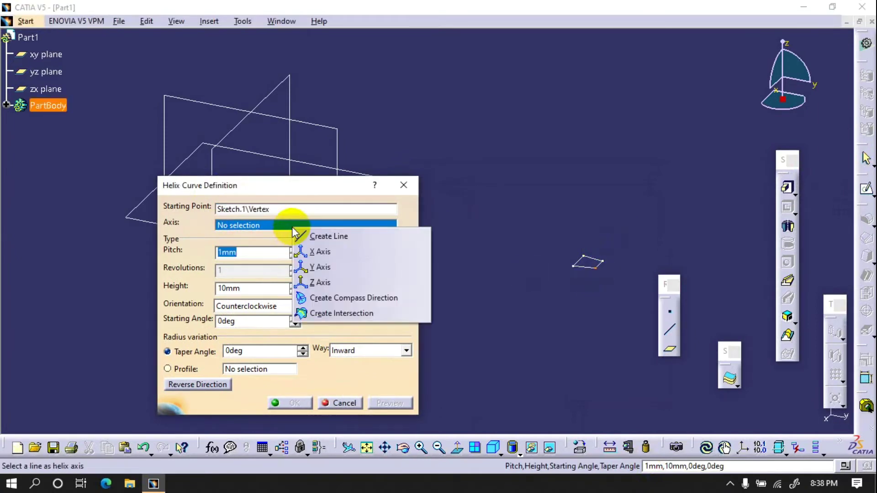
click(299, 282)
Step: Set the helix height to 20 mm and its pitch to 20*360/5, and create the curve
click(251, 288)
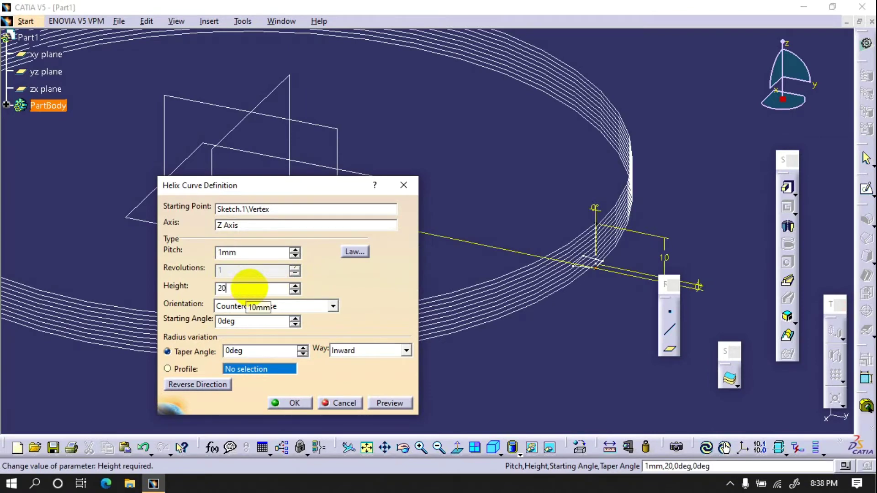
double_click(250, 254)
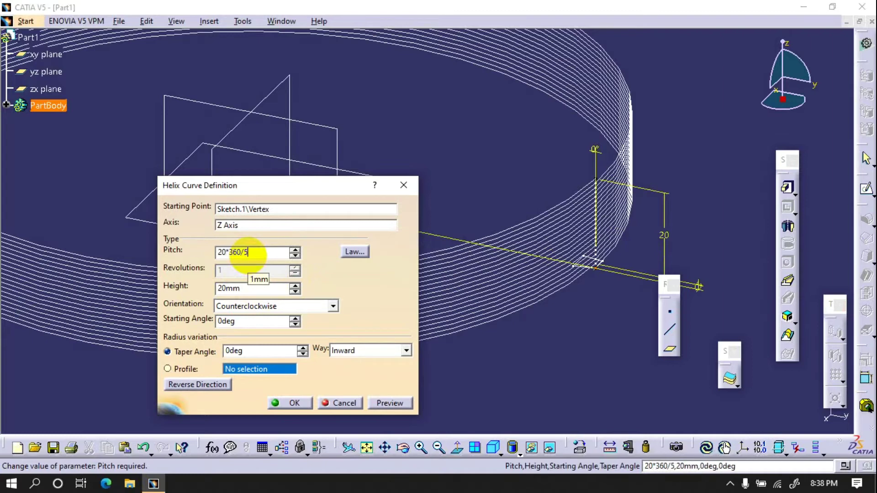
key(Return)
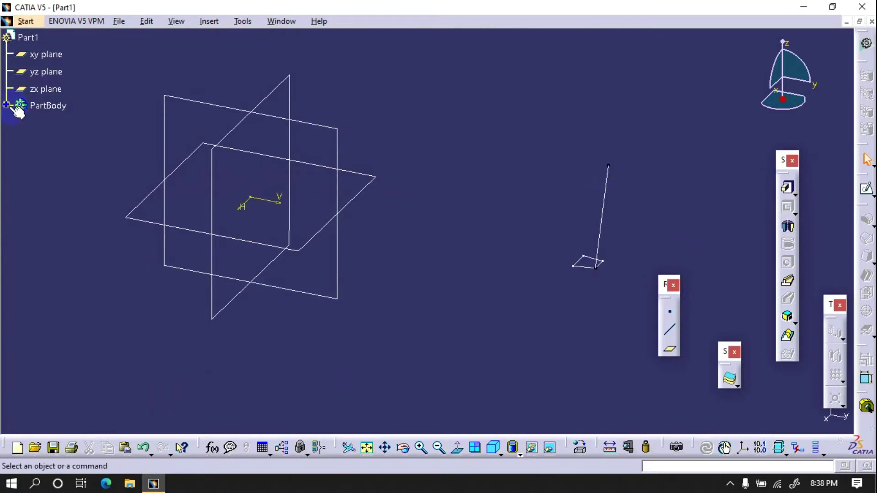
Step: Create a reference plane offset 20 mm from the xy plane
click(866, 188)
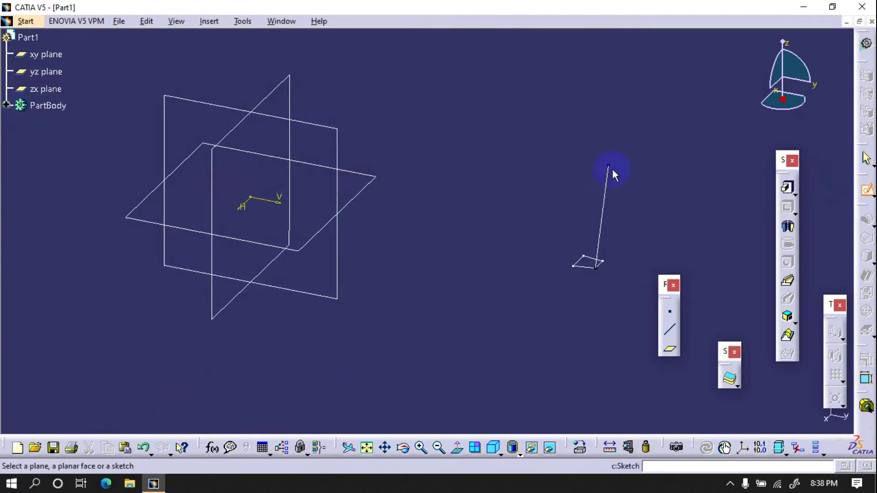
click(669, 348)
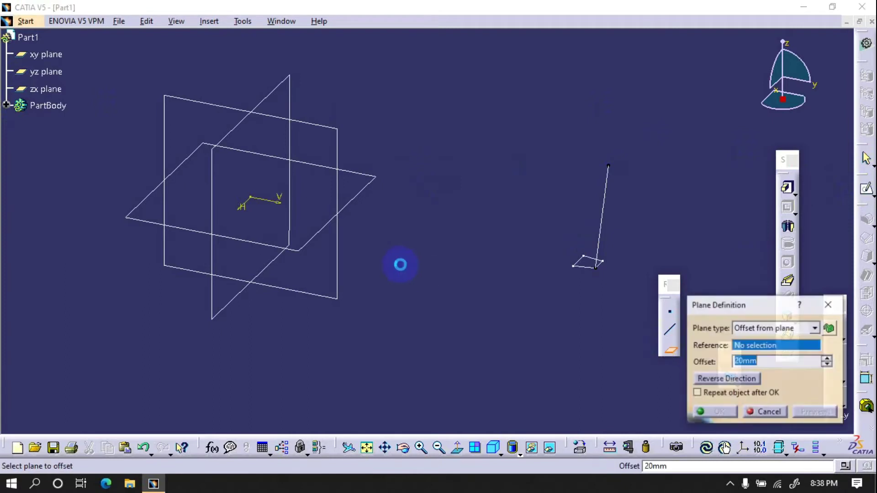
click(356, 196)
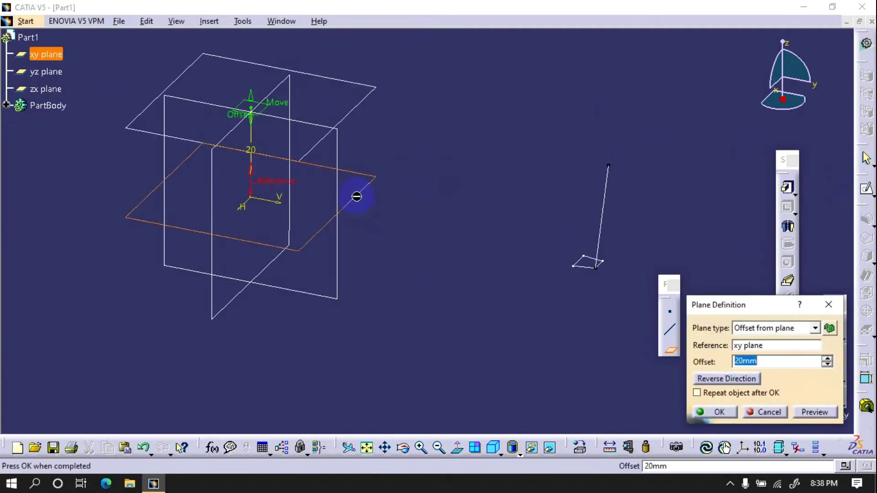
key(Return)
Step: Start a sketch on the offset plane and draw a slanted line from the origin up towards the tooth profile
click(352, 110)
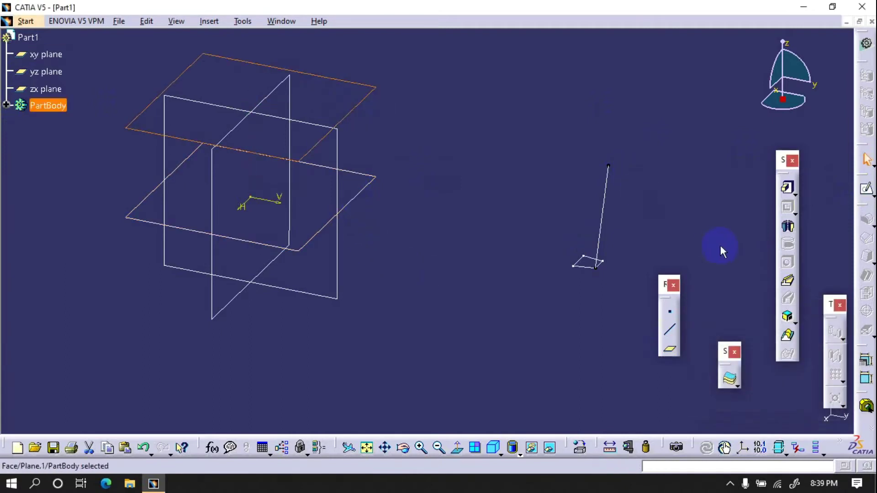
click(866, 188)
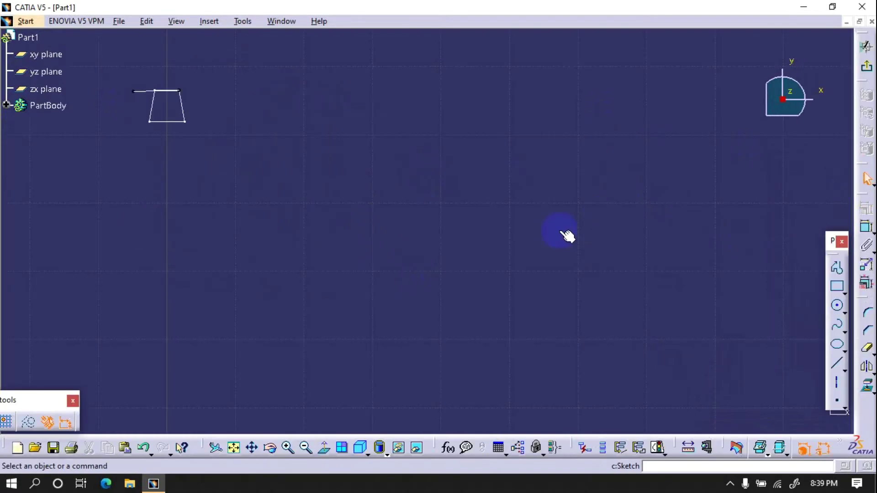
click(234, 448)
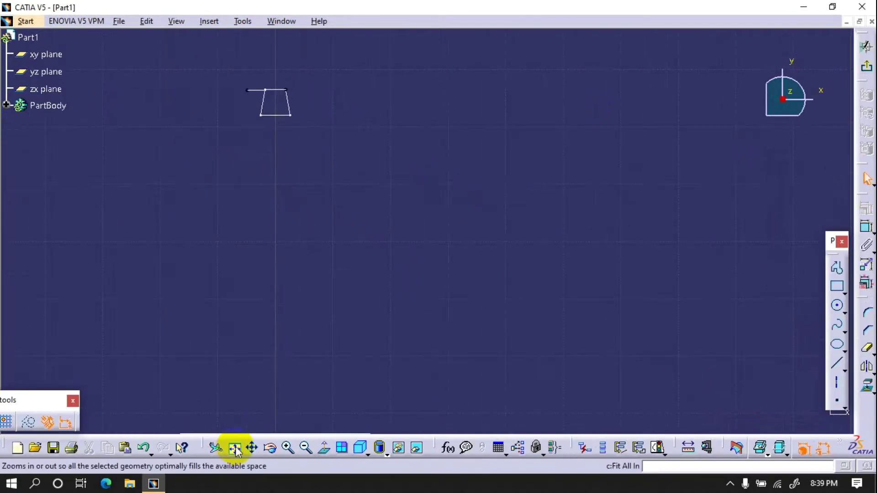
click(836, 269)
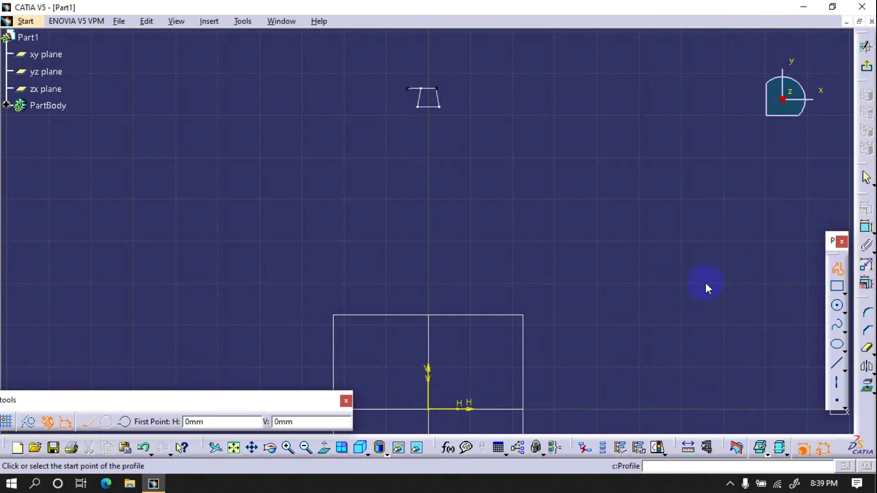
click(429, 411)
click(395, 171)
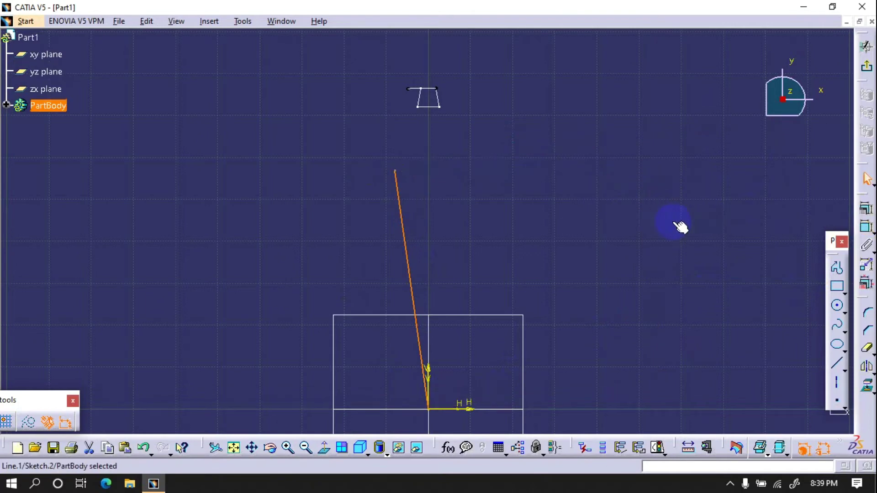
click(680, 227)
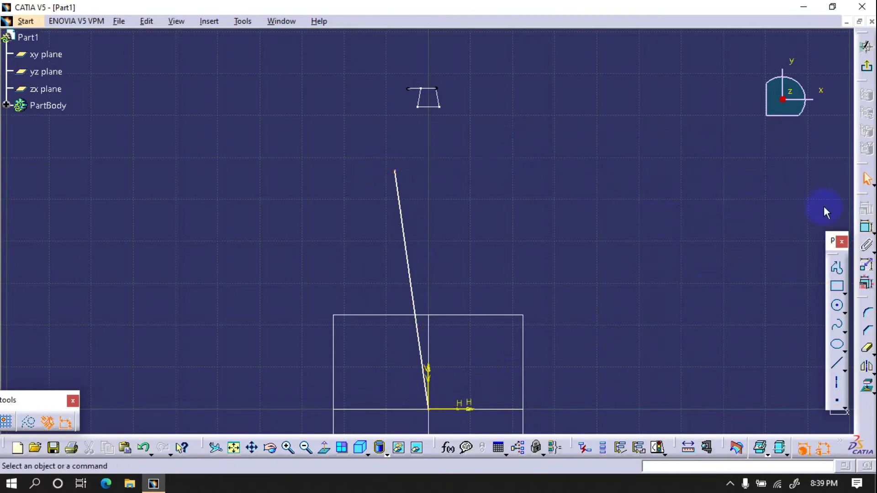
Step: Constrain the line's free end to be coincident with the upper end point of the helix
click(867, 226)
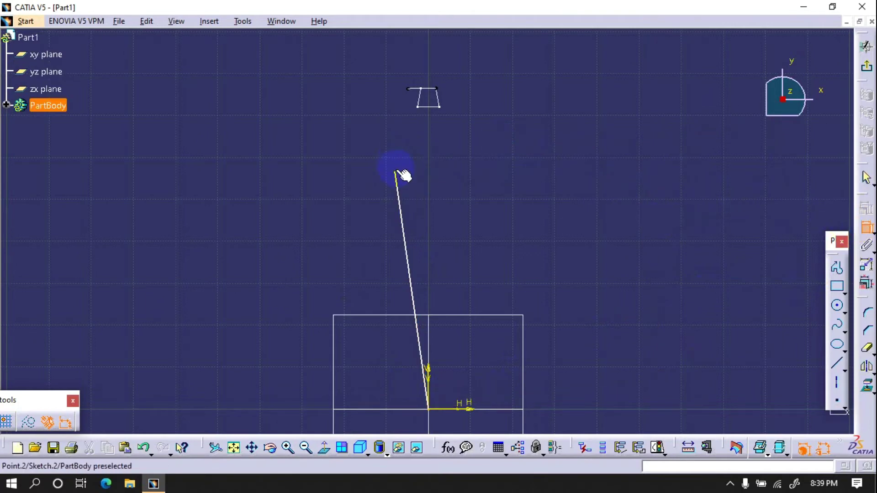
right_click(359, 54)
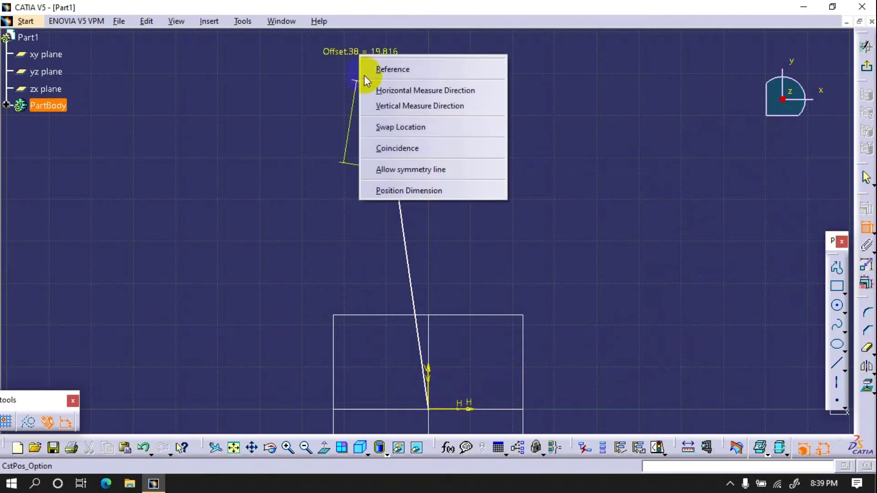
click(392, 148)
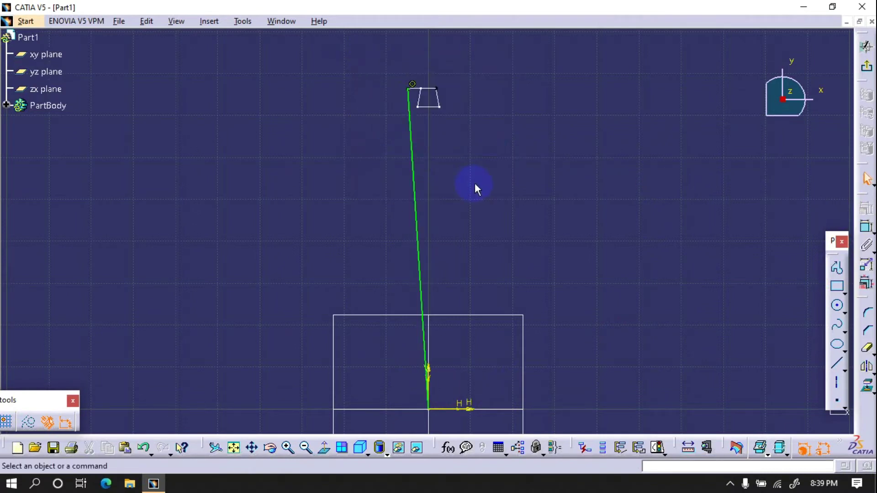
Step: Project the tooth profile of Sketch.1 into the current sketch
click(7, 104)
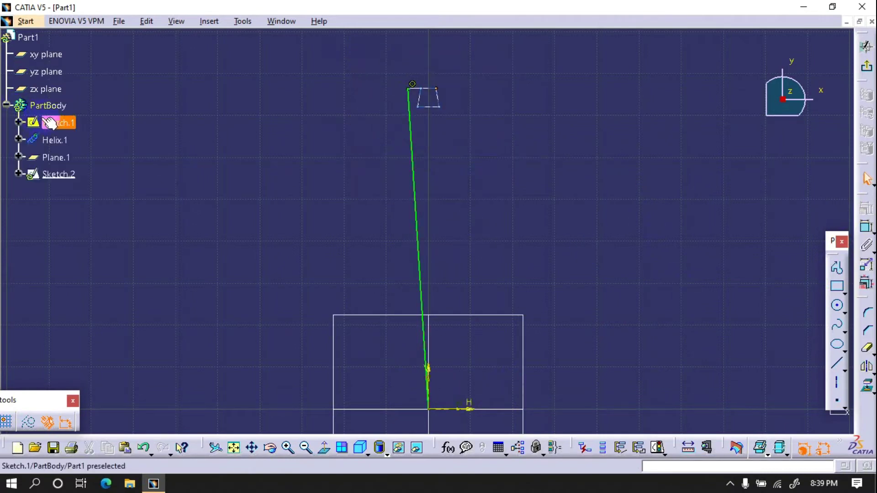
click(87, 123)
click(867, 386)
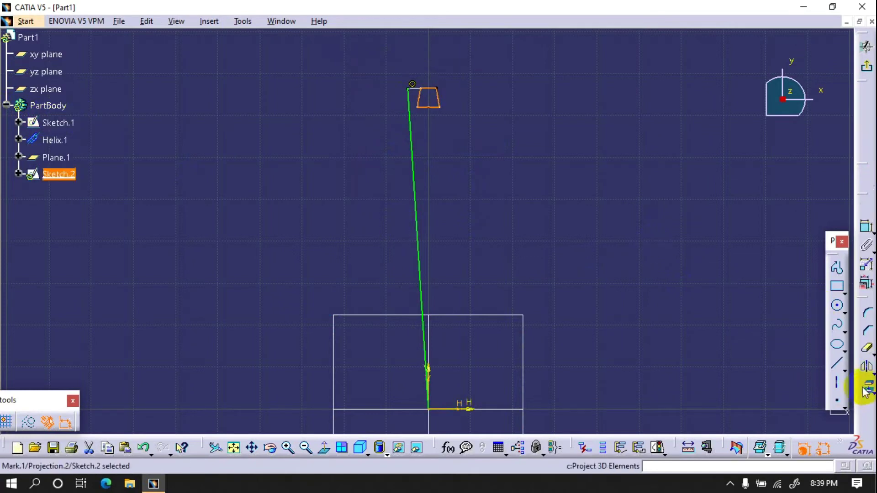
Step: Rotate a copy of the projected tooth profile about the origin, from the tooth's outer corner to the helix end point
click(872, 369)
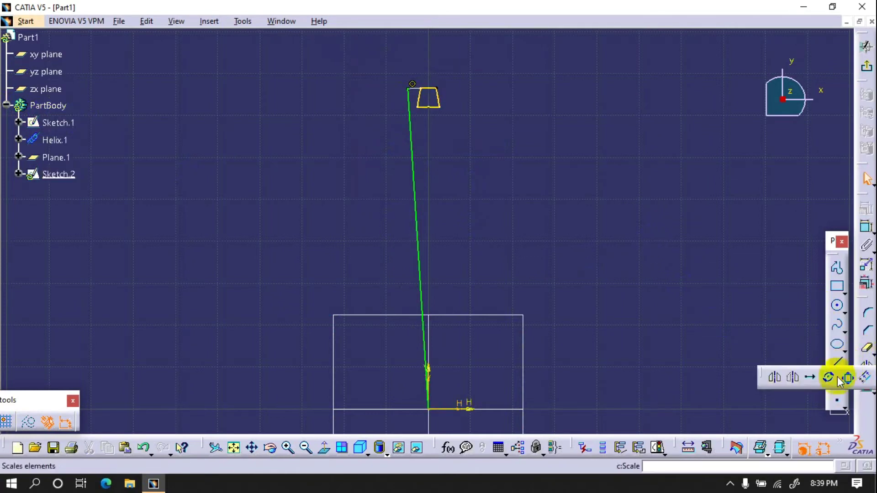
click(830, 378)
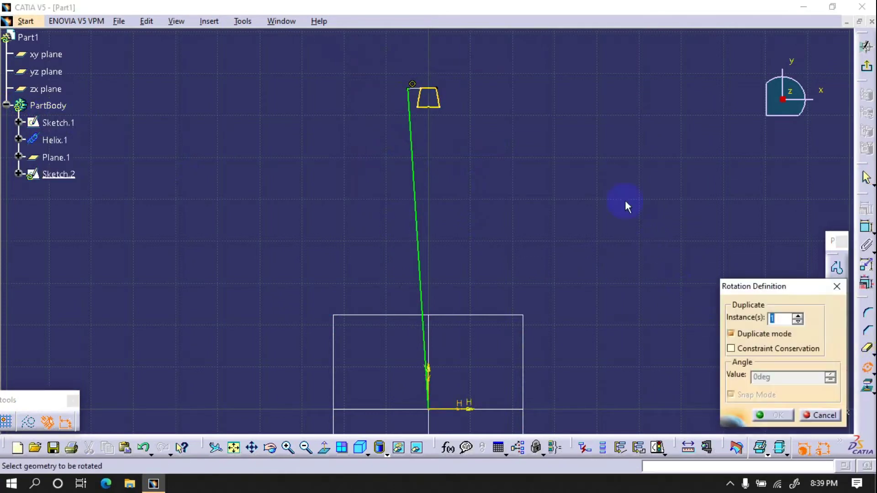
click(446, 110)
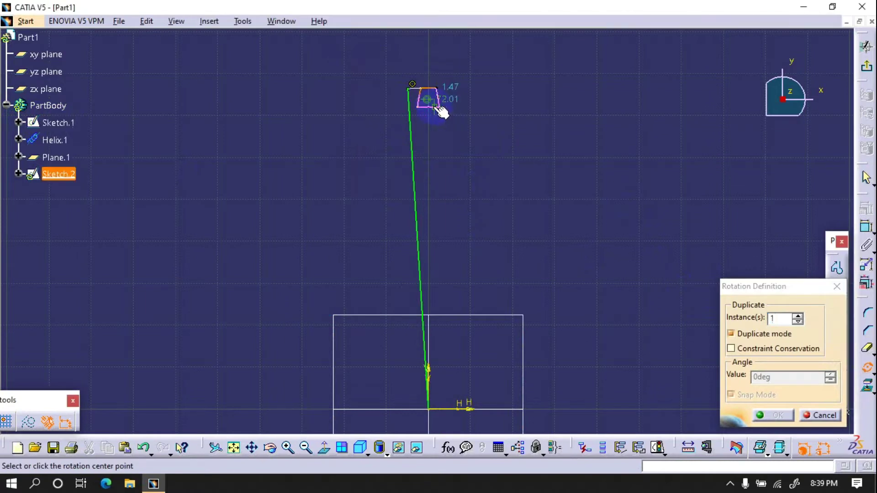
click(436, 415)
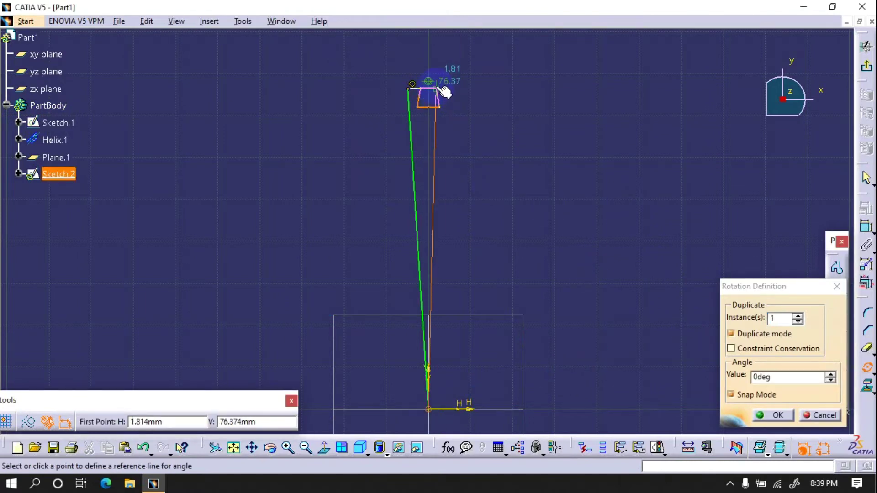
click(442, 90)
click(417, 93)
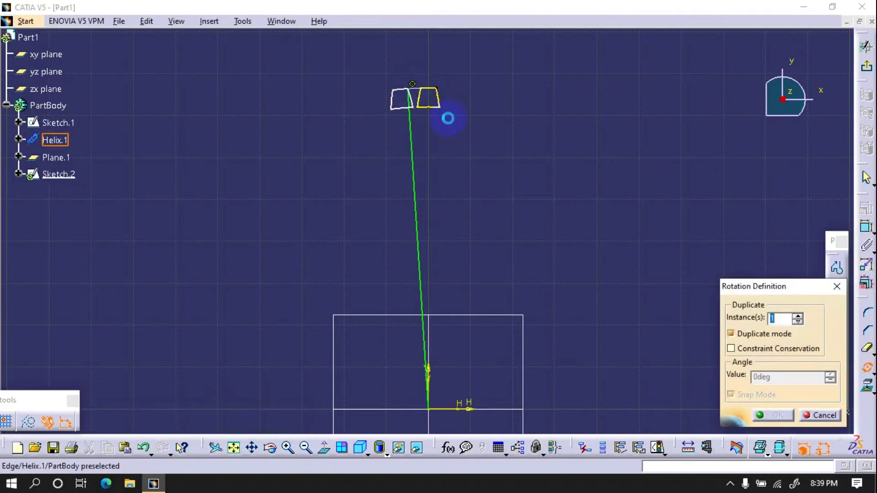
click(818, 415)
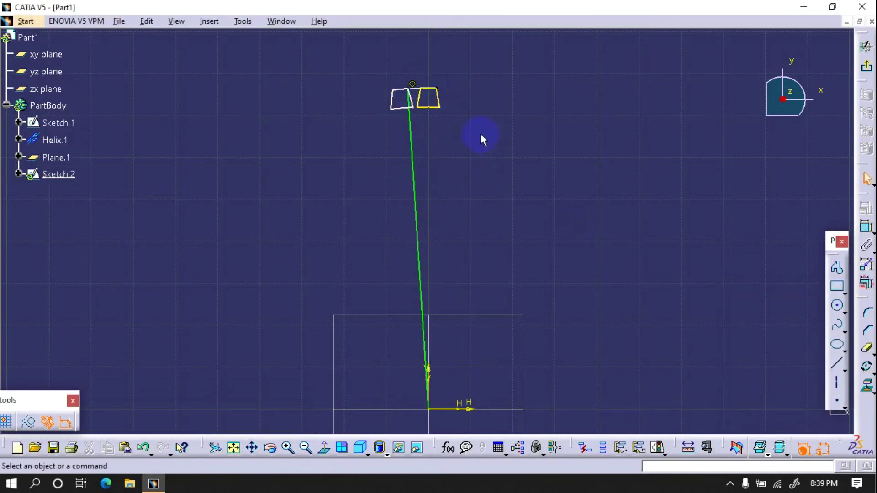
Step: Delete the projected original profile and the slanted reference line, keeping the rotated tooth profile, and exit the sketch
key(Delete)
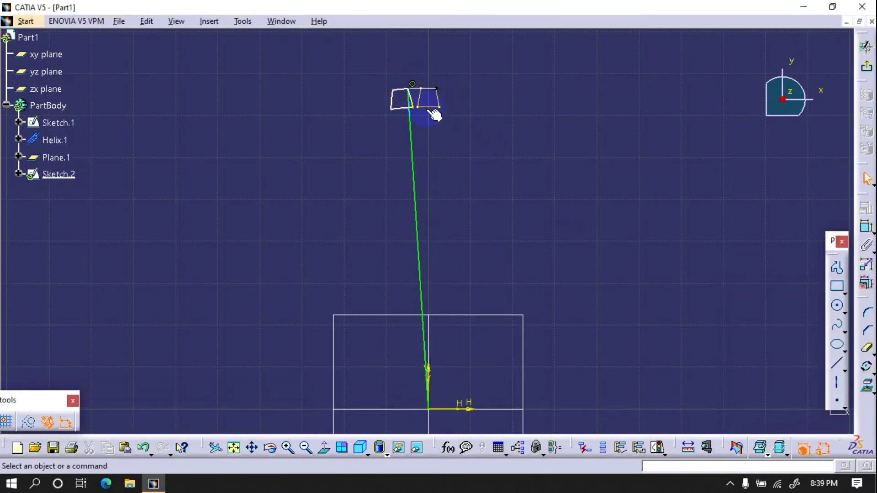
click(412, 144)
key(Delete)
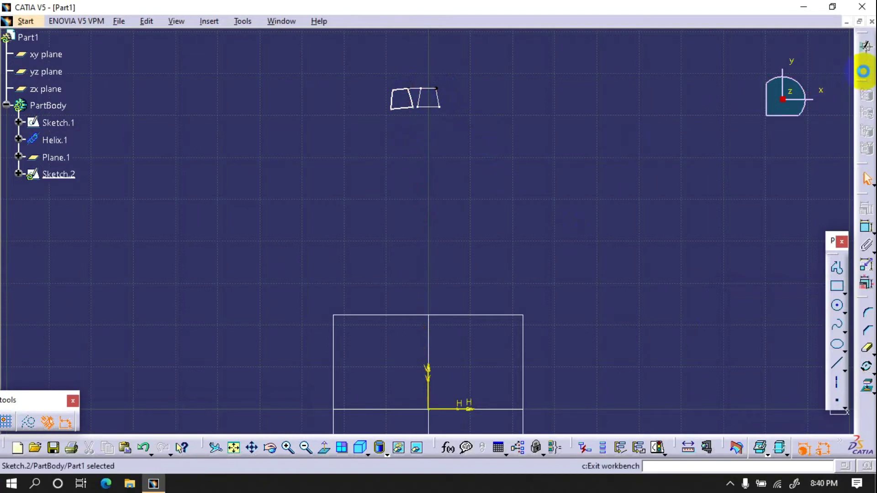
click(865, 70)
click(562, 168)
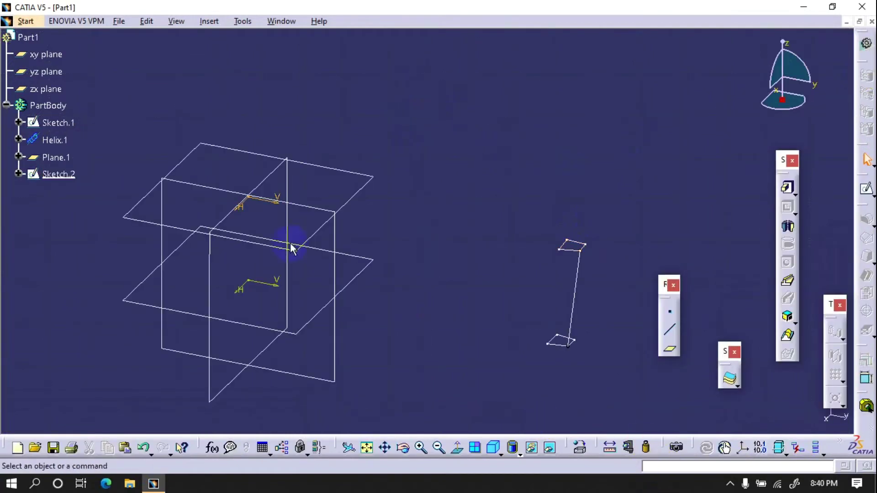
Step: Copy Helix.1 and paste it into PartBody three times
right_click(57, 142)
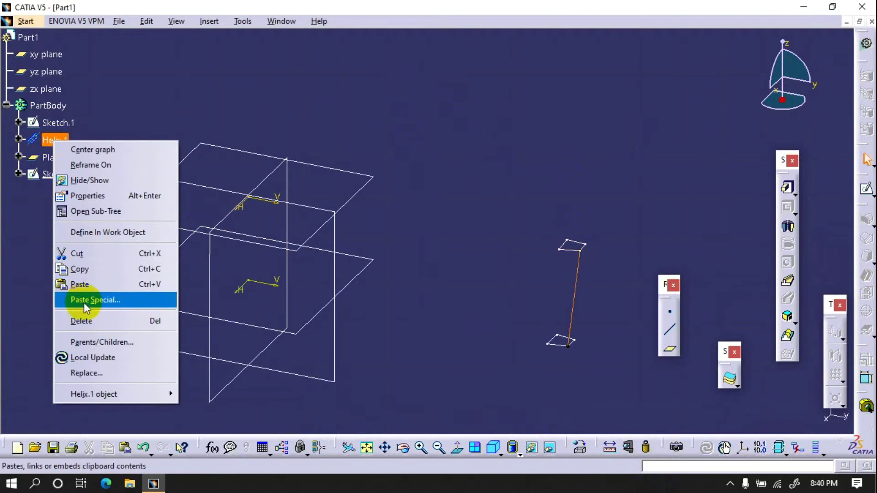
click(89, 270)
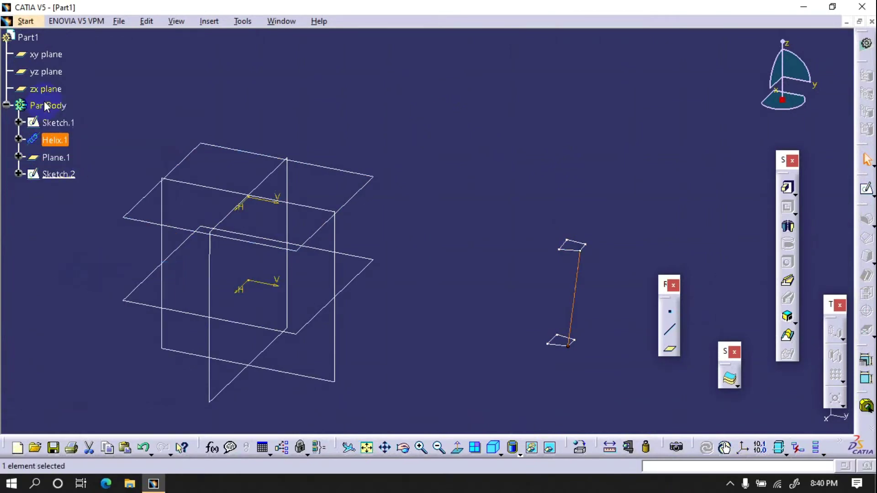
right_click(48, 105)
click(67, 246)
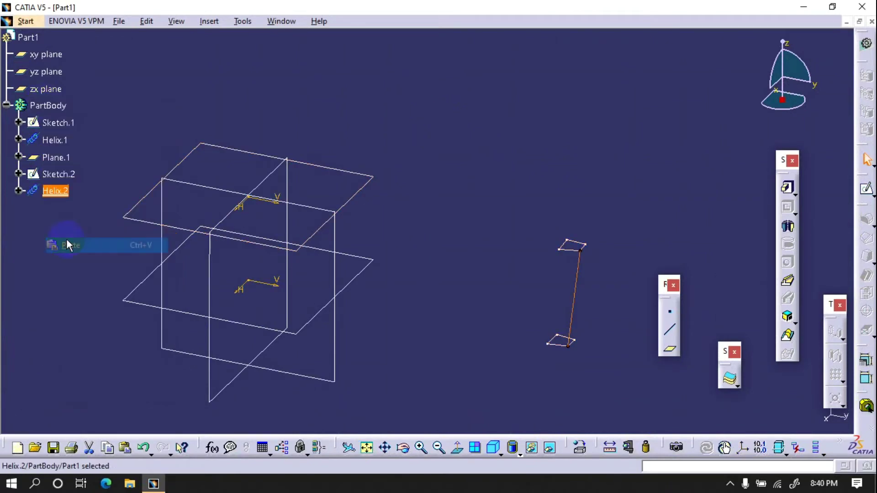
right_click(55, 191)
click(90, 337)
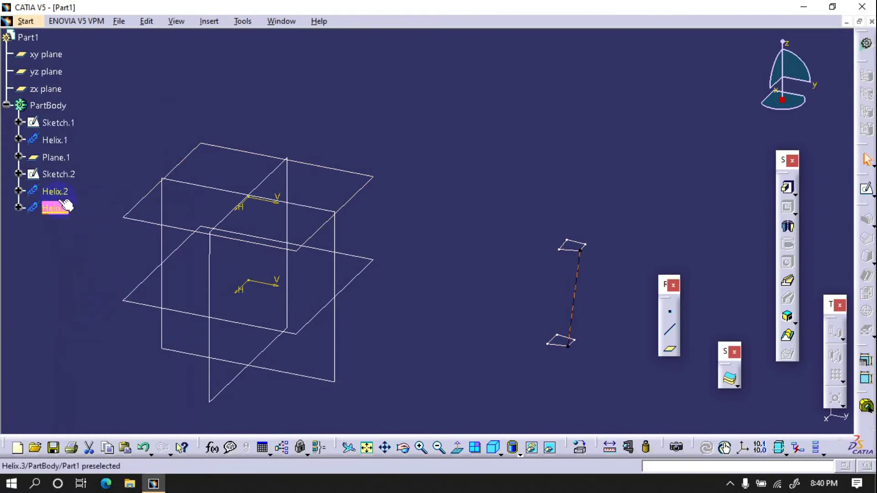
right_click(50, 207)
click(89, 350)
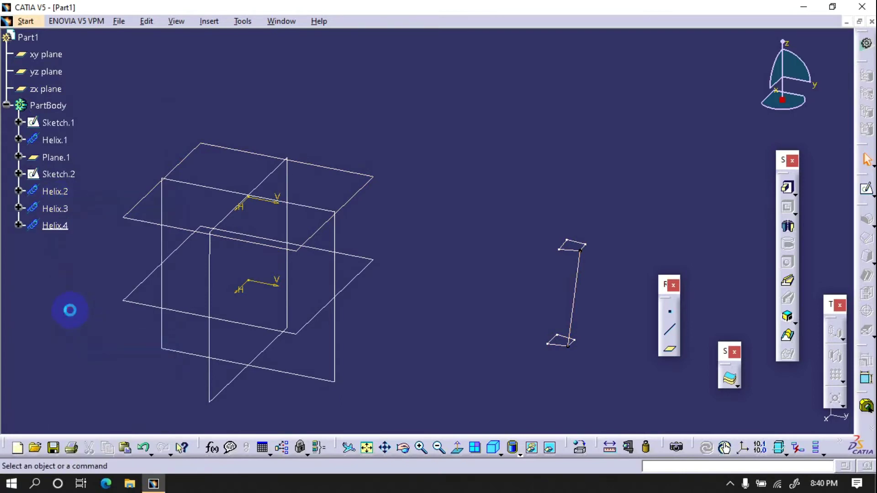
Step: Reassign the starting points of Helix.2, Helix.3 and Helix.4 to the three other corner vertices of the lower tooth profile
double_click(67, 193)
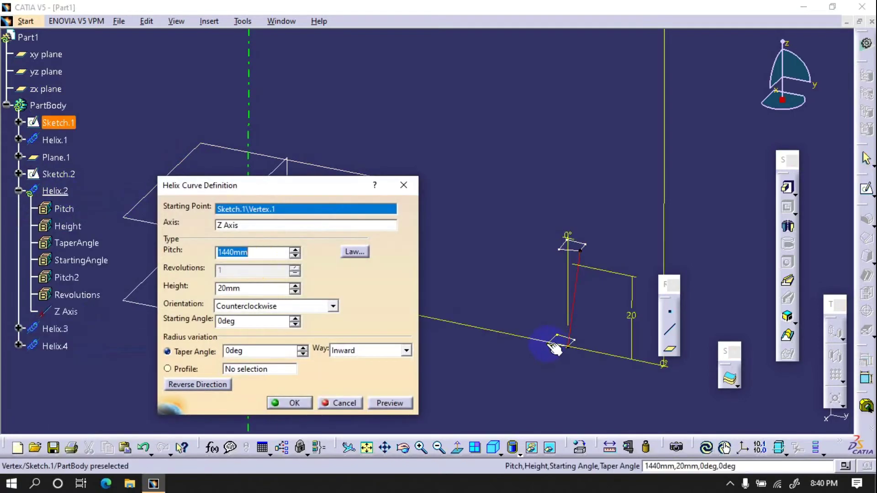
click(290, 402)
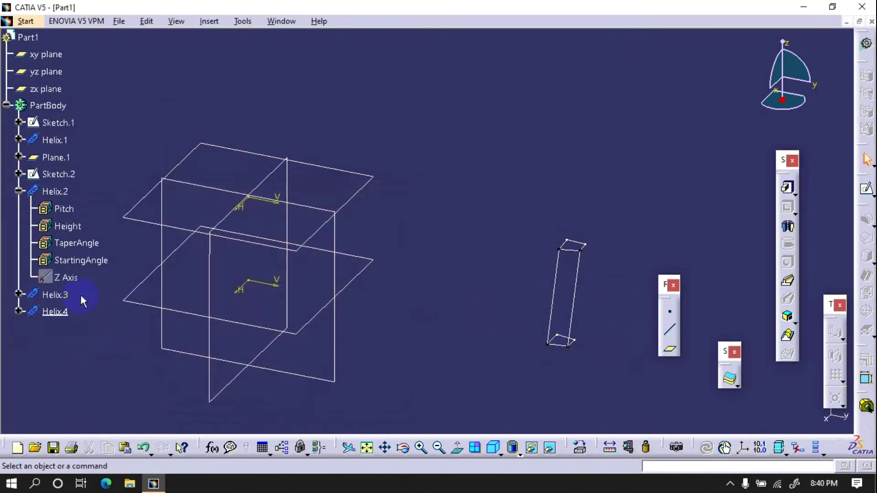
double_click(68, 301)
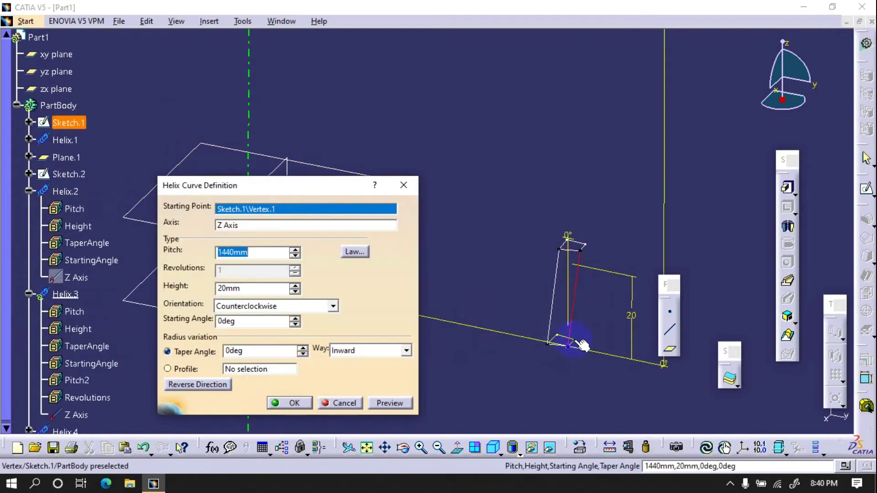
click(574, 339)
click(297, 403)
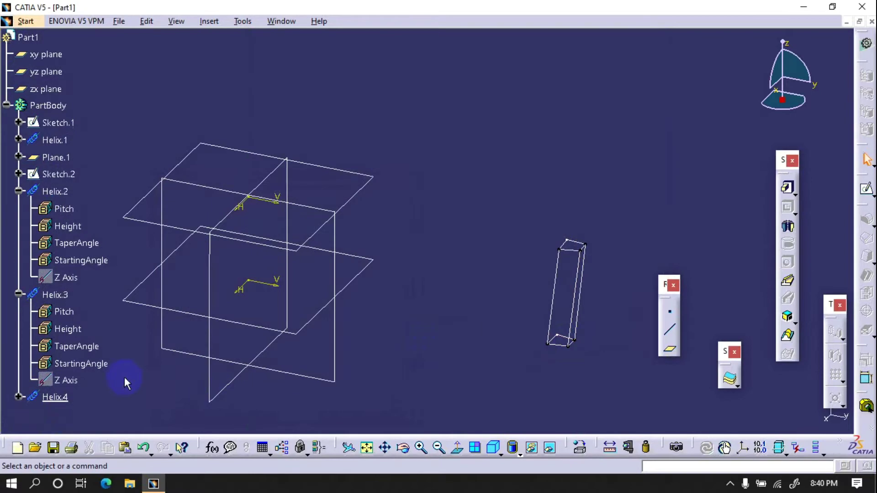
double_click(67, 403)
click(558, 334)
click(284, 408)
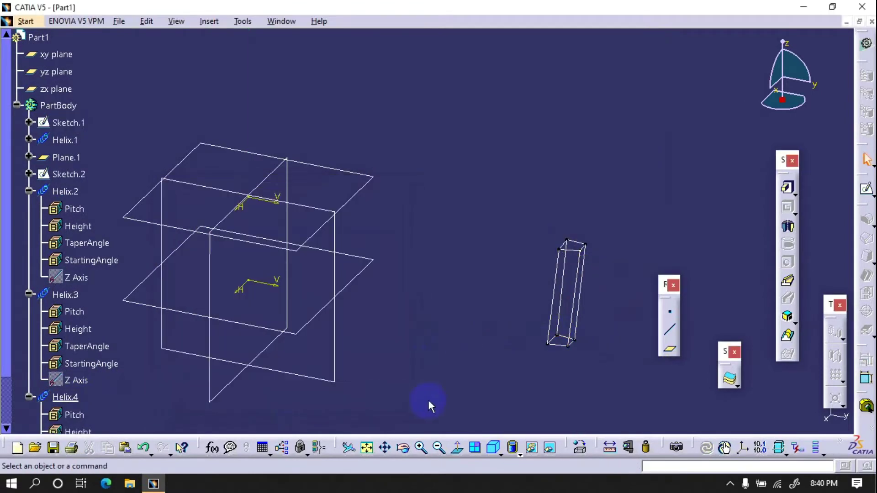
Step: Start a multi-sections solid with Sketch.1 and Sketch.2, the lower and upper tooth profiles, as sections and preview it
click(787, 335)
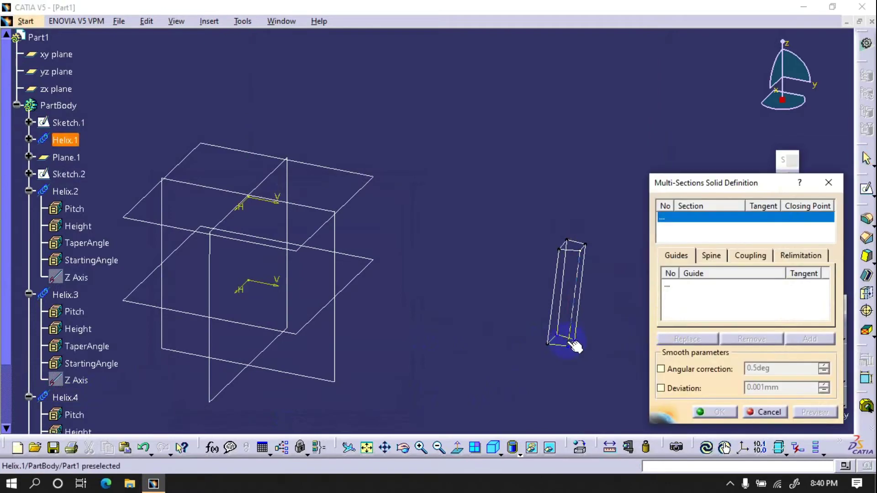
click(565, 347)
click(568, 245)
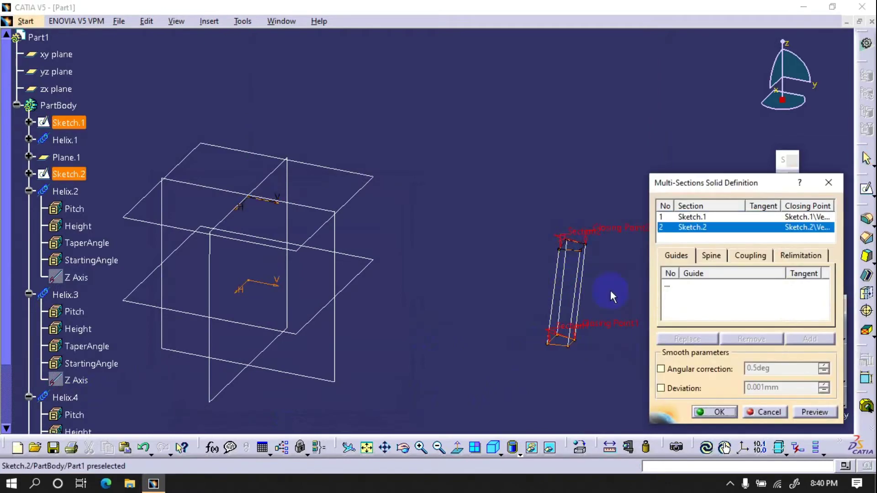
click(800, 412)
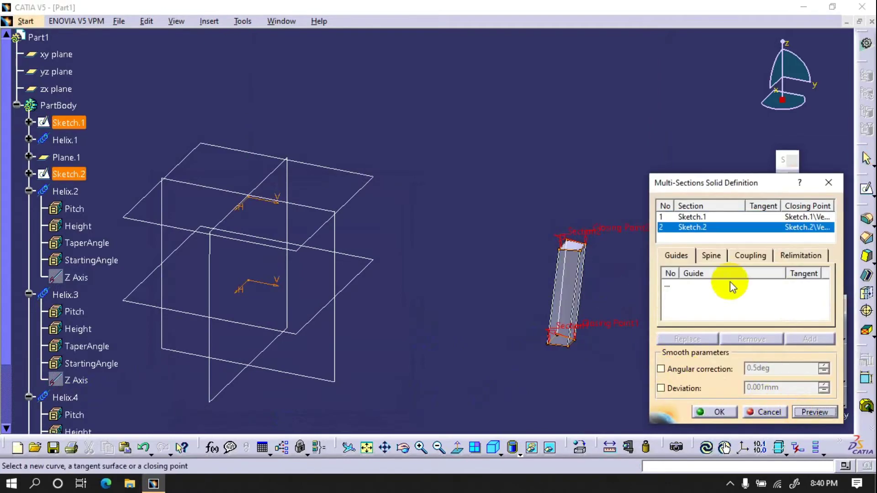
Step: Add Helix.1, Helix.3, Helix.2 and Helix.4 as guides and create the multi-sections solid tooth
click(669, 286)
click(584, 288)
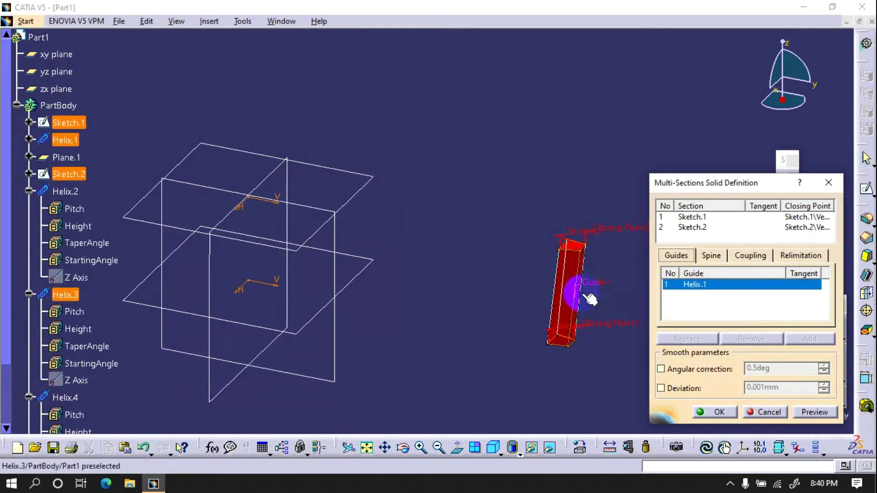
click(579, 290)
click(558, 301)
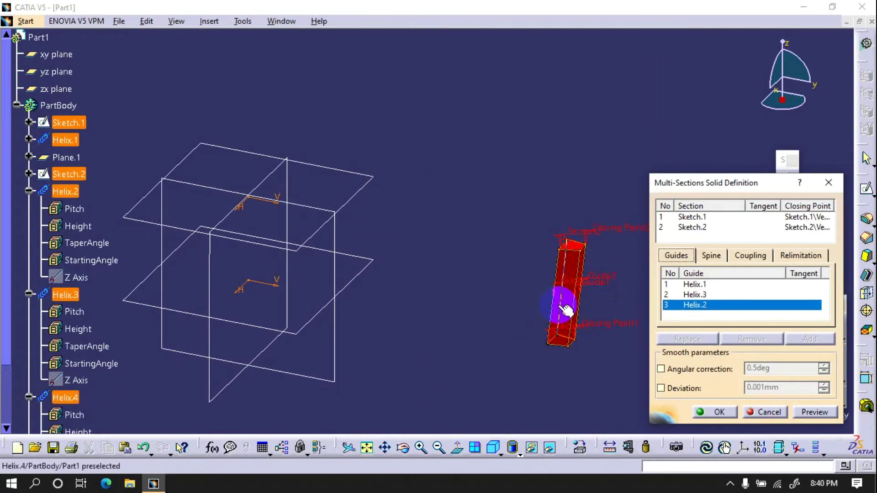
click(563, 303)
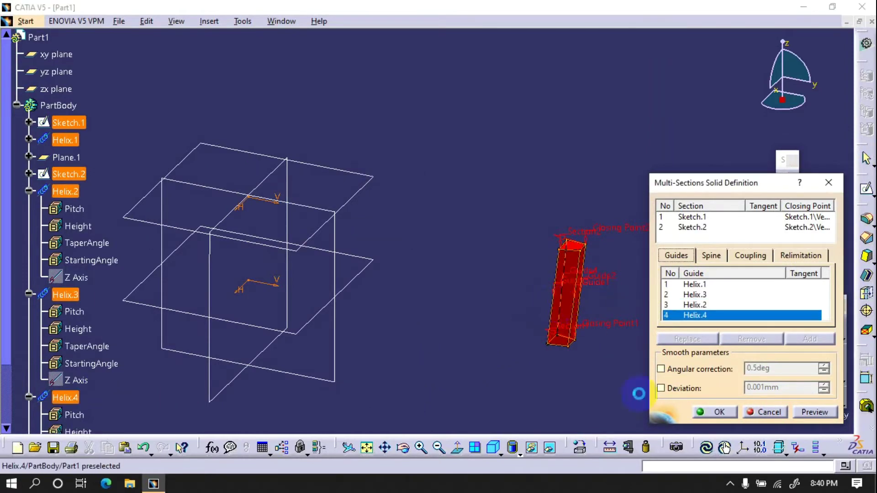
click(799, 412)
click(720, 412)
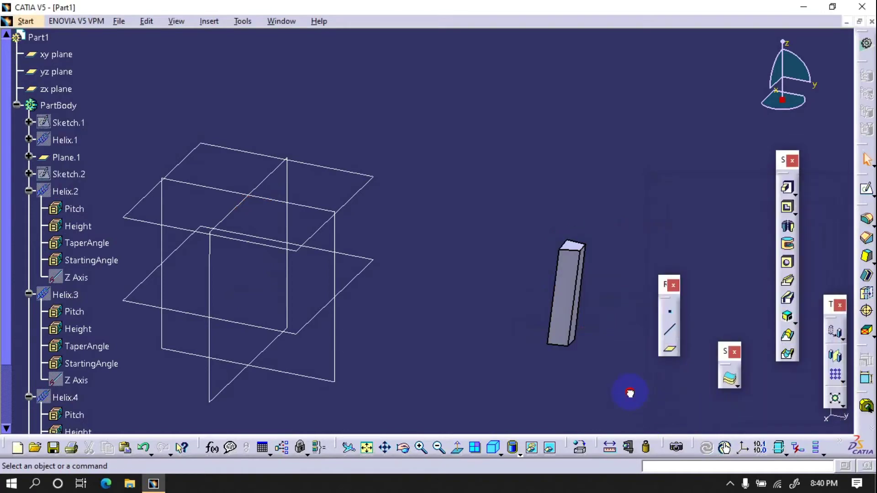
Step: Pattern the tooth circularly about the Z axis as a complete crown with 36 instances
click(841, 379)
click(845, 386)
click(708, 315)
right_click(709, 316)
click(732, 369)
click(720, 231)
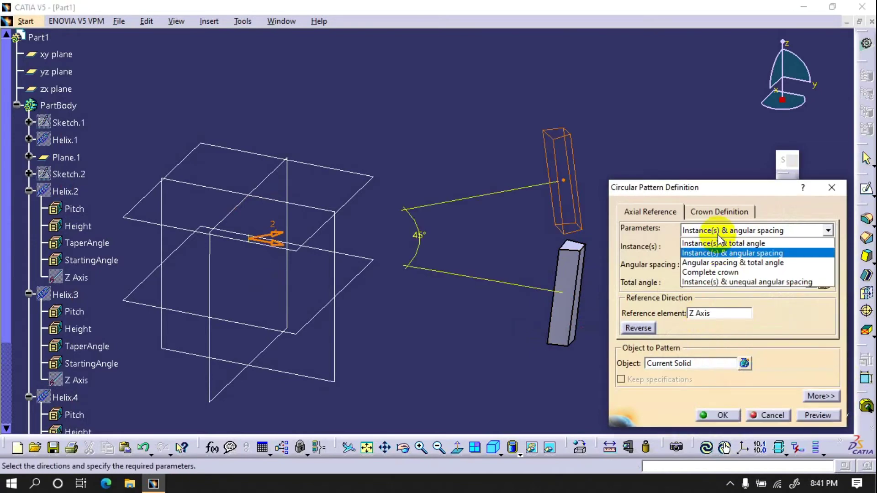
click(714, 273)
double_click(715, 247)
text(36)
click(723, 415)
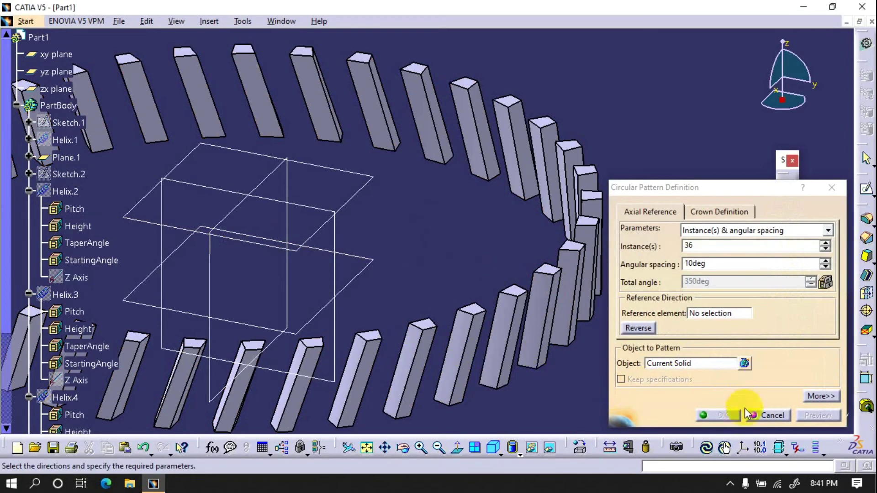
click(759, 416)
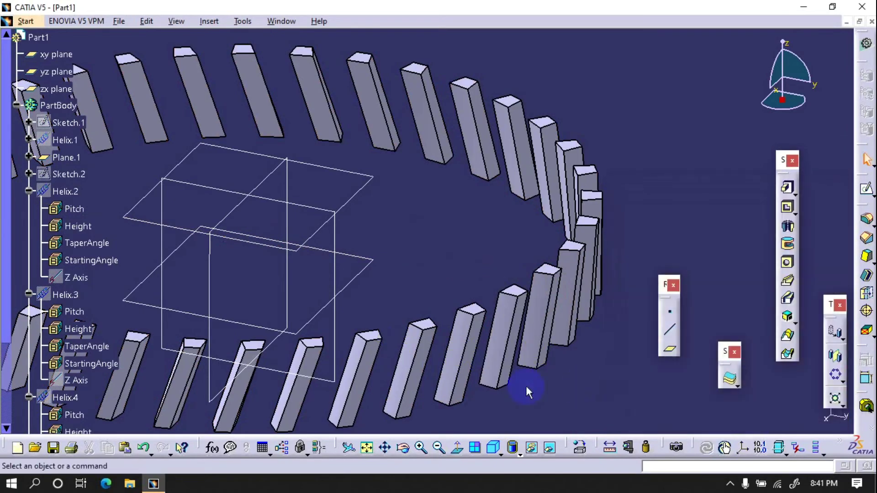
Step: Collapse the helix branches in the specification tree and set the circular pattern's number of instances to 48
click(29, 192)
click(29, 209)
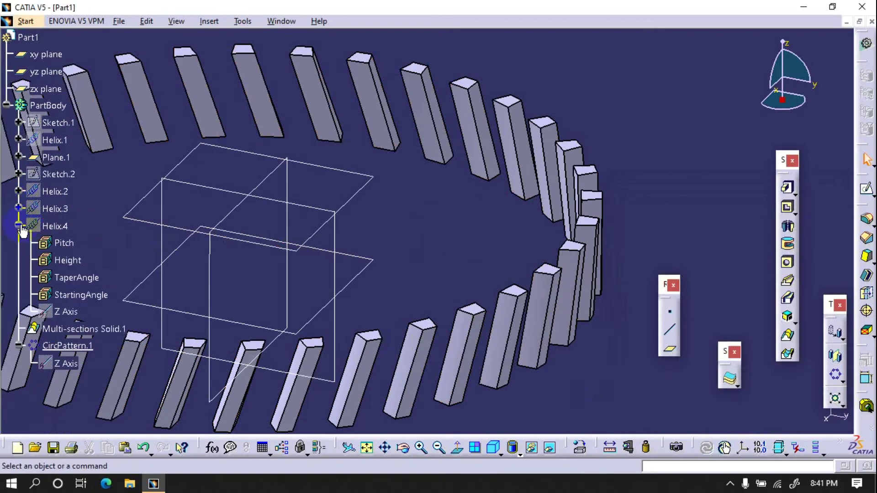
click(28, 226)
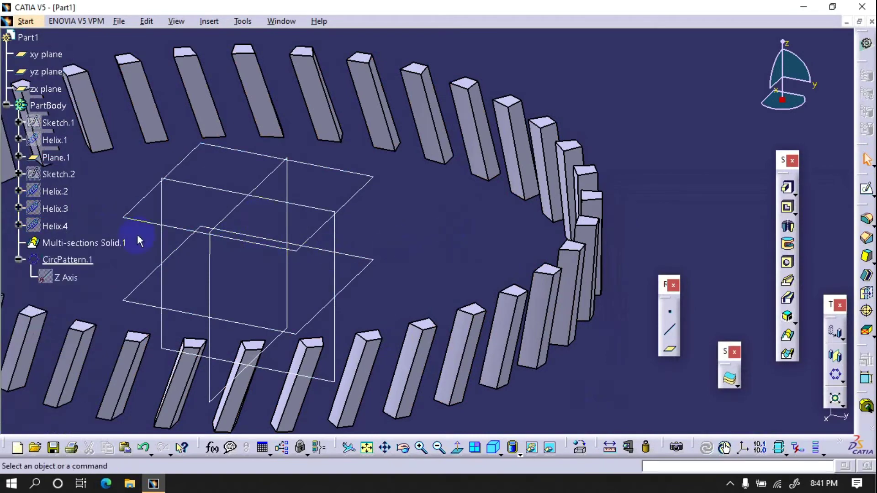
double_click(69, 259)
click(715, 247)
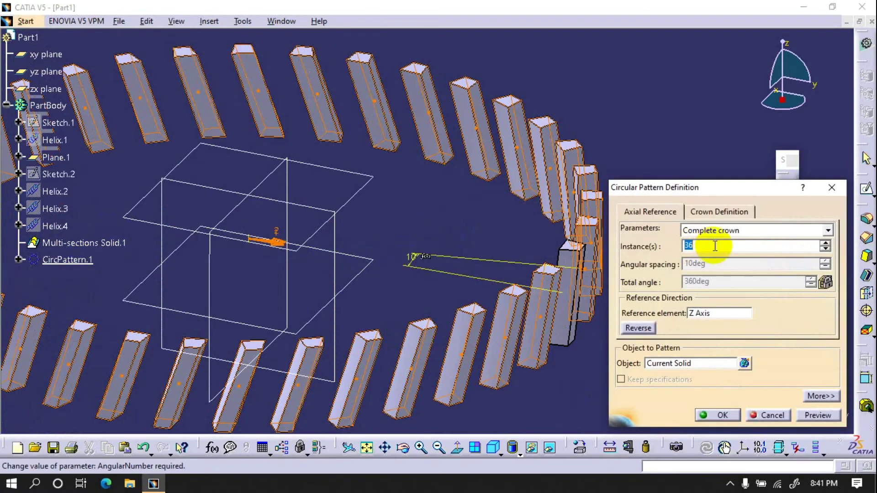
text(48)
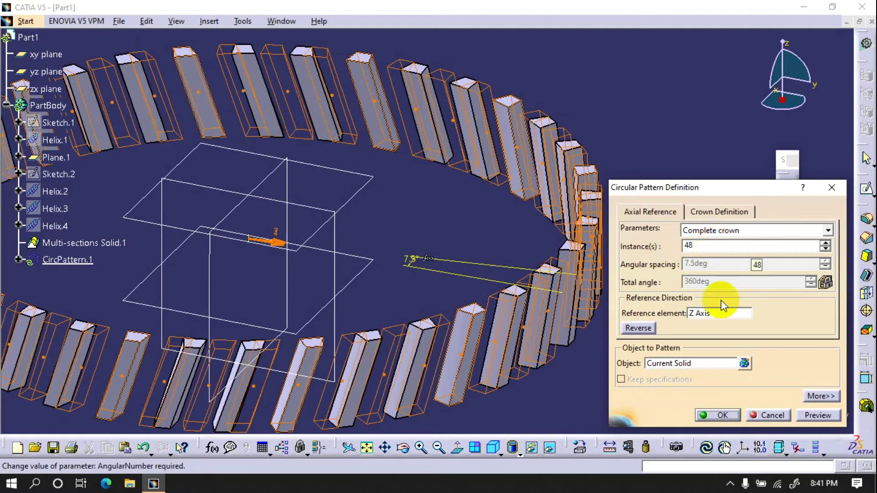
click(739, 416)
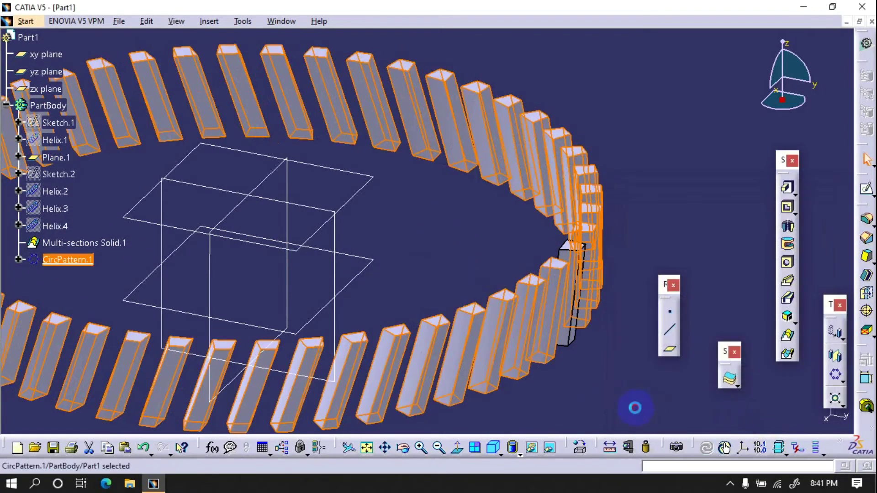
Step: Start a sketch on the xy plane and draw two circles centred on the origin, about 130 mm and 53 mm in diameter
click(867, 188)
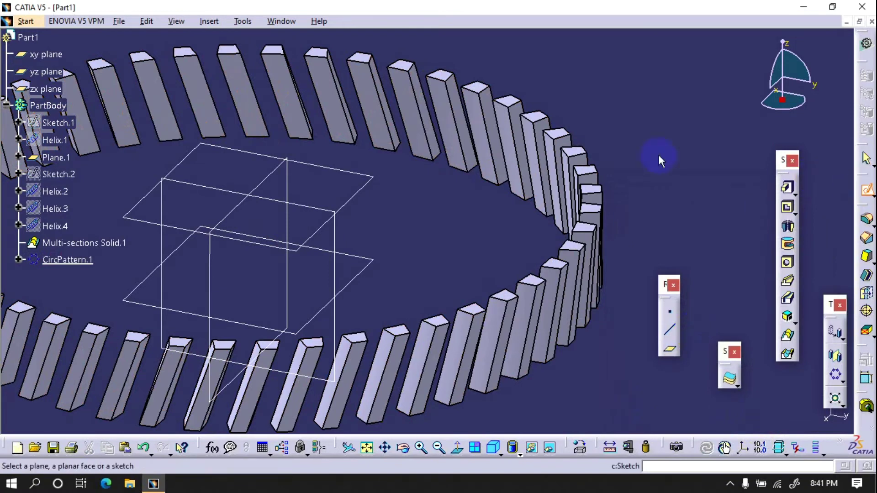
click(373, 270)
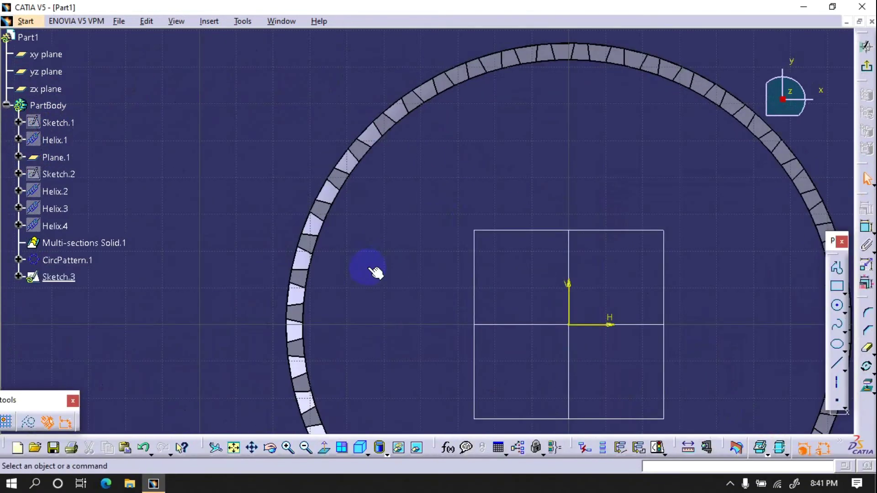
click(233, 448)
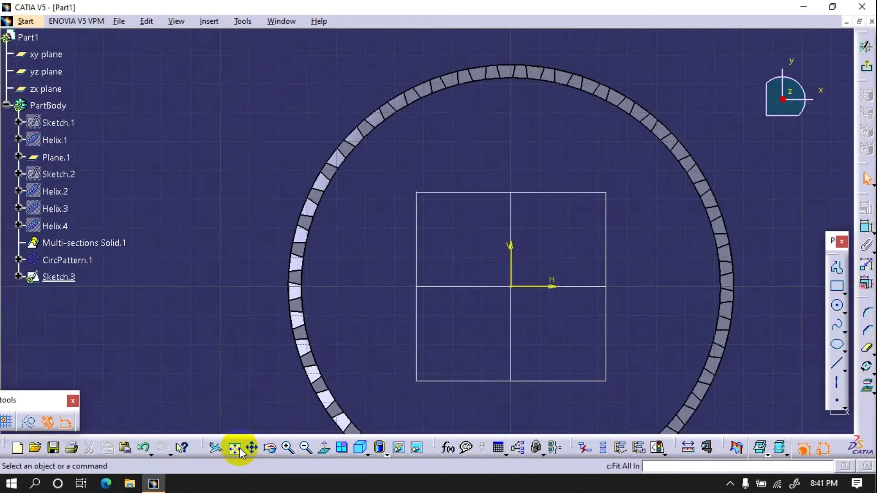
click(837, 306)
click(428, 232)
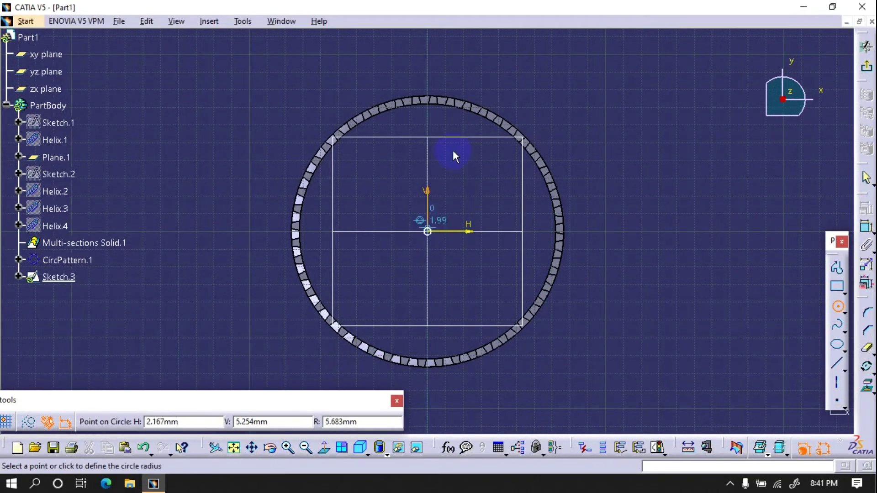
click(457, 119)
click(772, 276)
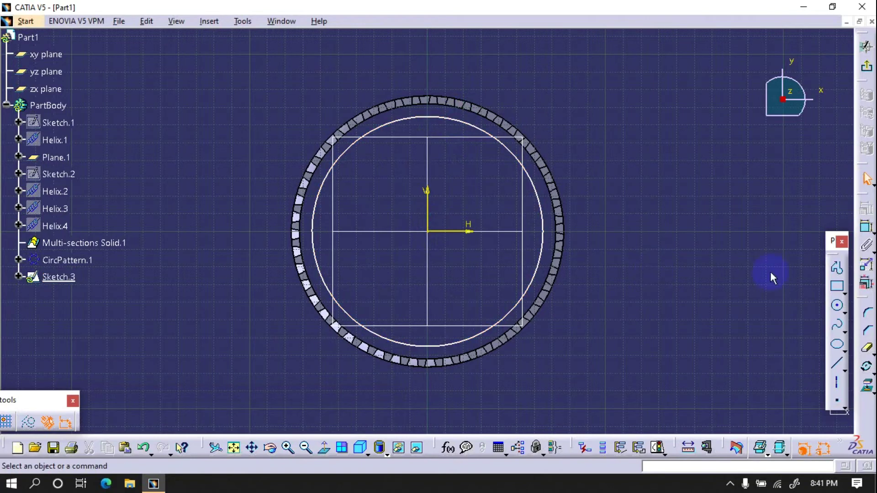
click(837, 306)
click(428, 231)
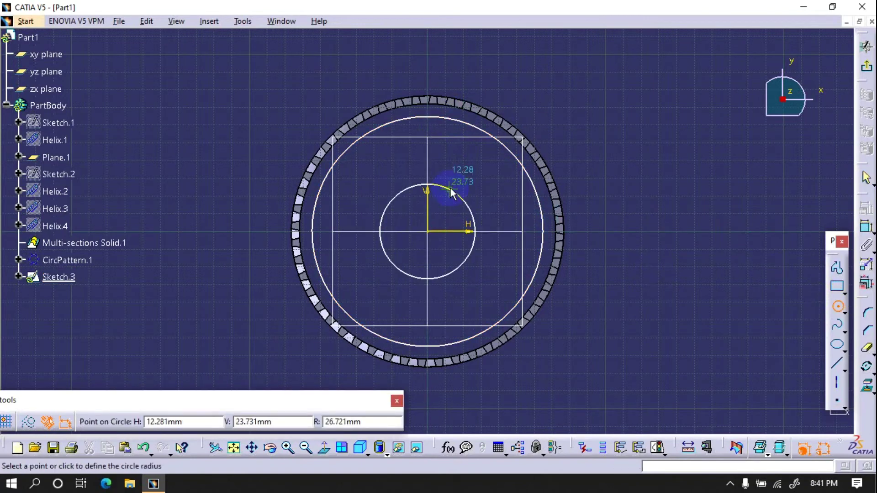
click(461, 197)
Step: Sketch a centred rectangle about 30 mm tall, with its centre on the vertical axis about 15 mm above the origin
click(843, 294)
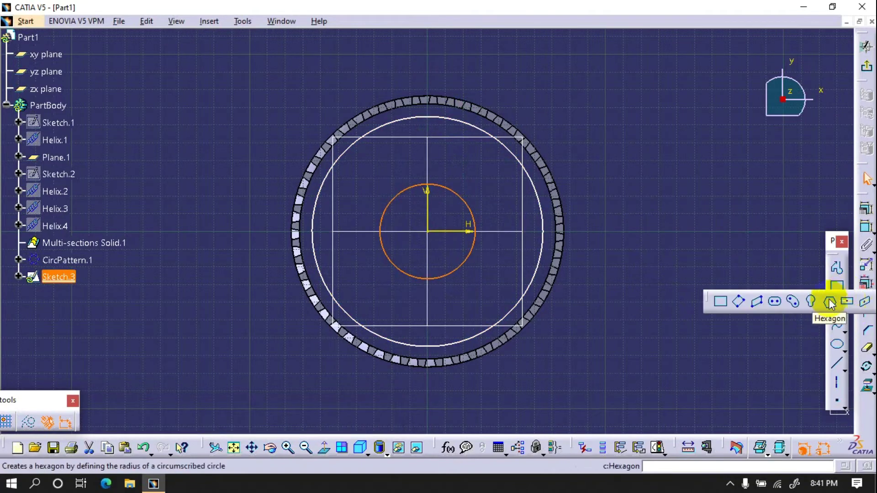
click(846, 300)
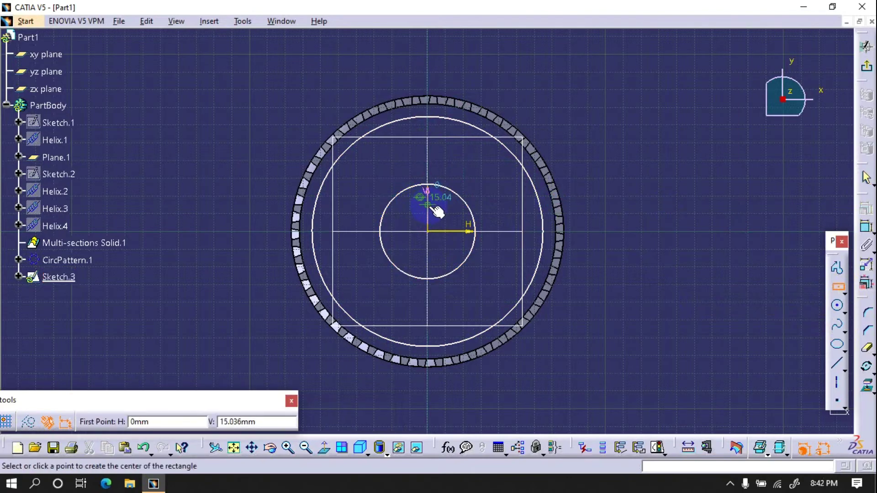
click(435, 208)
click(452, 234)
click(635, 304)
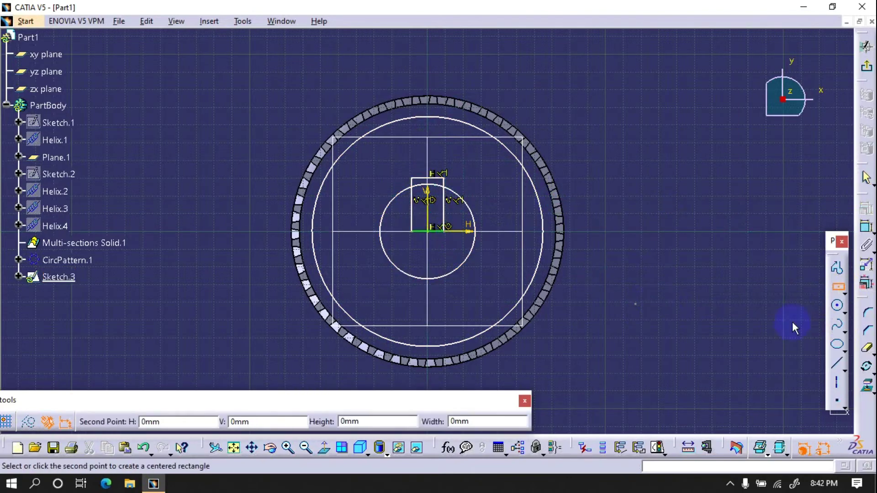
Step: Dimension the rectangle's height and set it to 15 mm
click(866, 227)
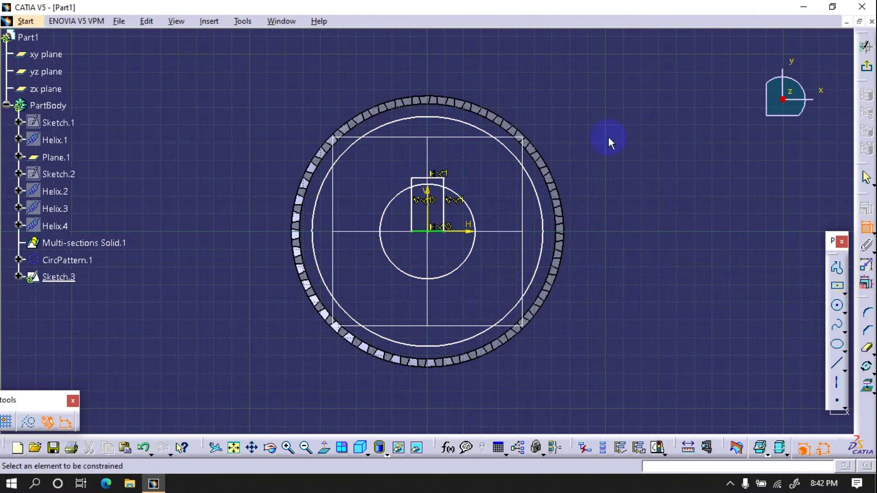
click(444, 210)
click(667, 206)
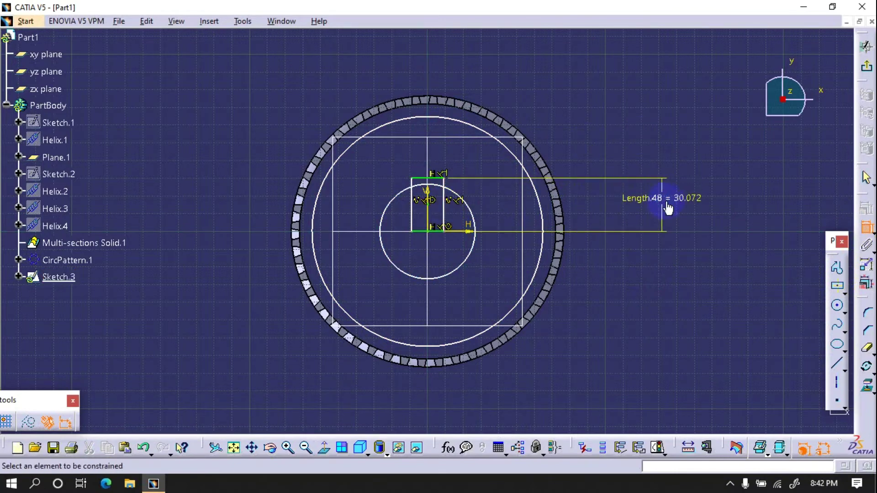
double_click(684, 206)
key(Return)
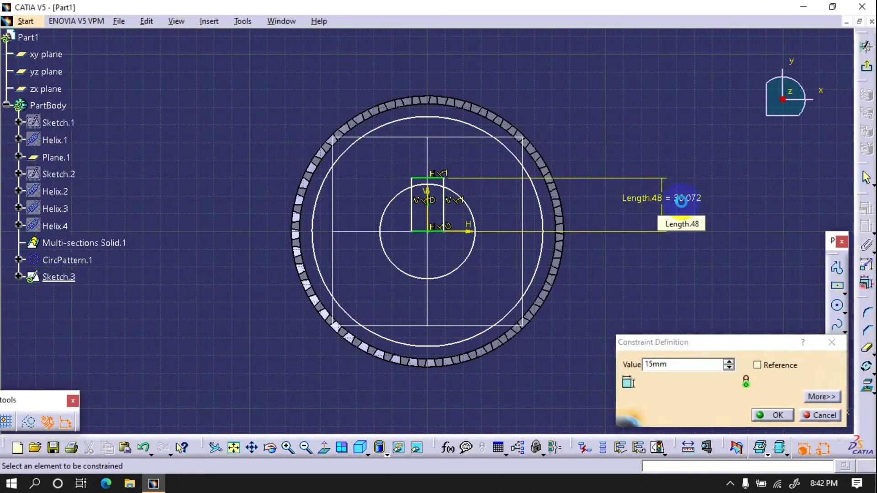
Step: Dimension the inner circle and set its diameter to 25 mm
click(474, 228)
click(641, 130)
double_click(643, 126)
text(25)
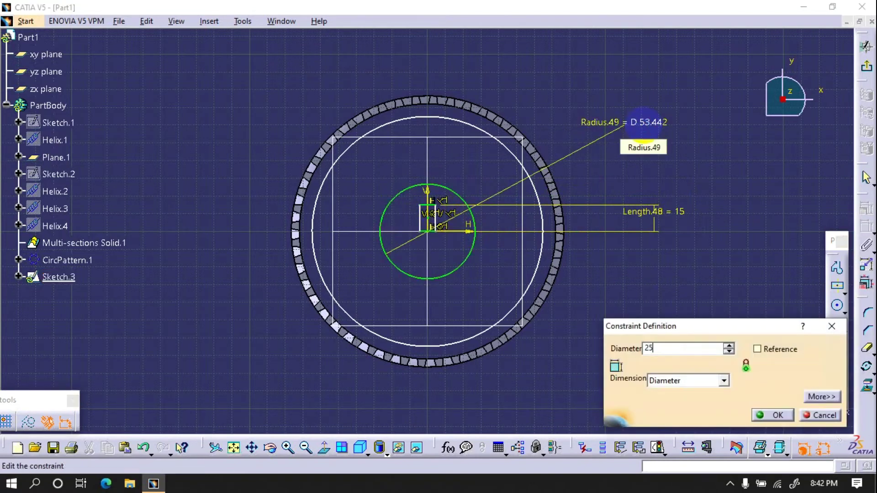
key(Return)
Step: Dimension the rectangle's width and set it to 8 mm
click(439, 212)
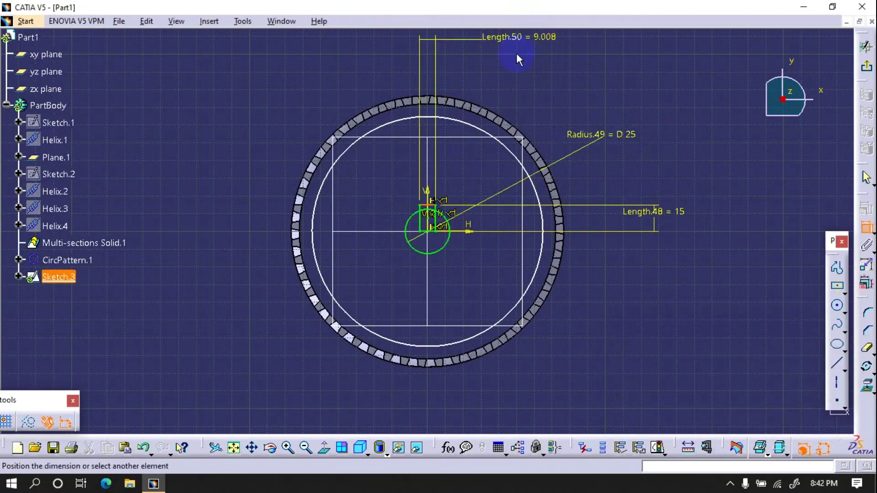
click(536, 58)
double_click(537, 56)
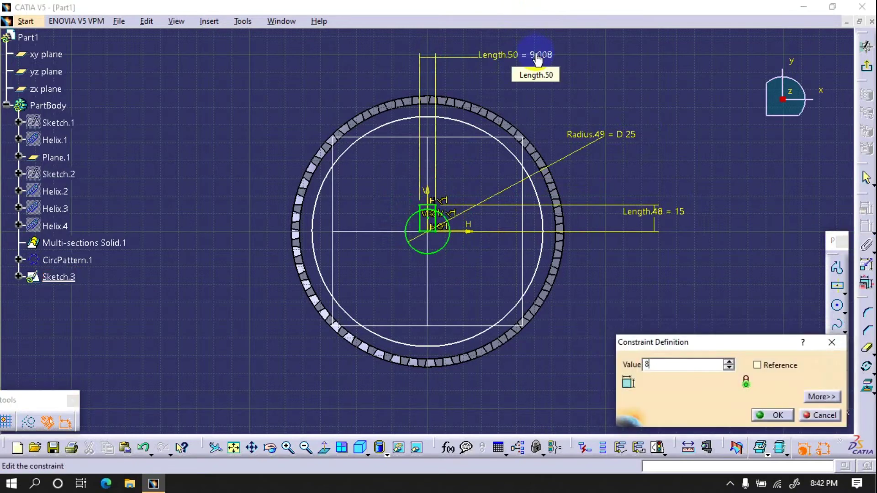
text(8)
key(Return)
Step: Constrain the large circle to coincide with the tooth geometry at the inner side of the tooth ring
click(502, 148)
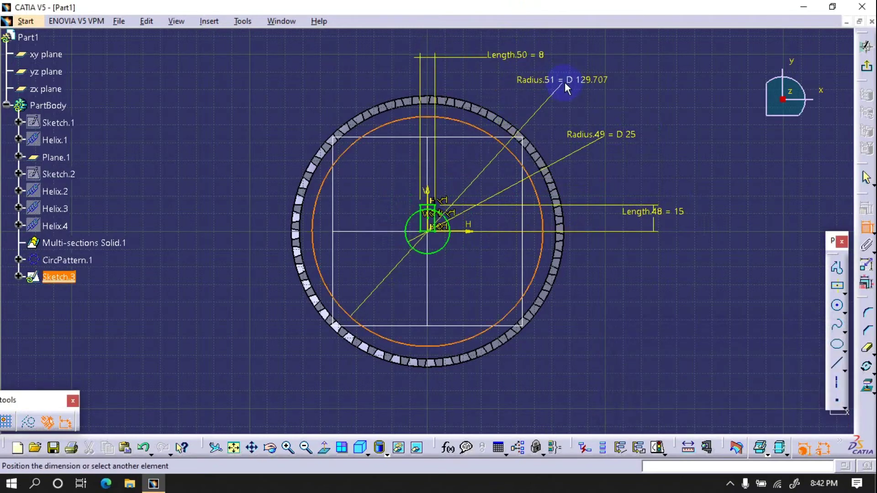
click(488, 120)
right_click(572, 89)
click(617, 197)
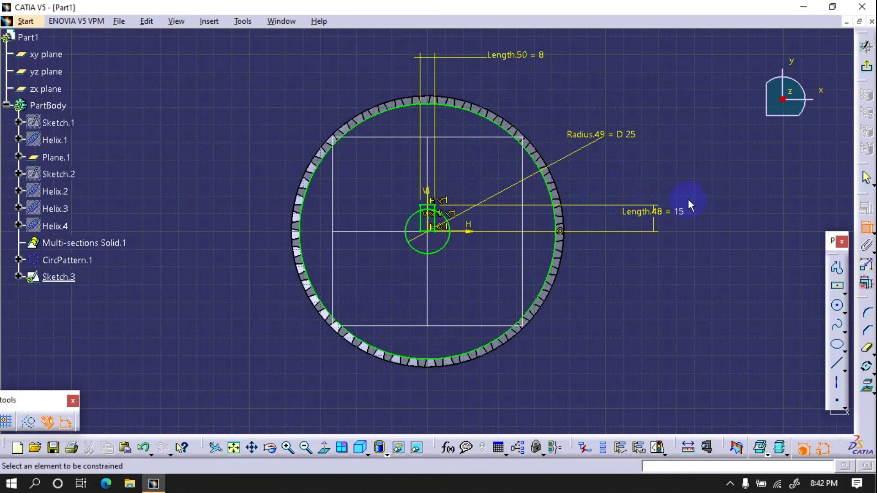
click(866, 229)
Step: Quick-trim the rectangle portions inside the bore circle and the bore arc between the rectangle's sides to form a keyway outline
click(869, 352)
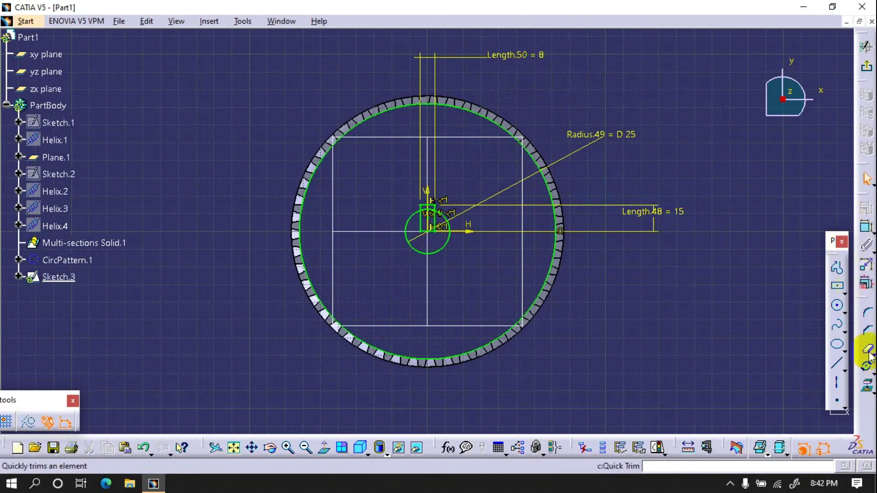
click(445, 232)
click(454, 269)
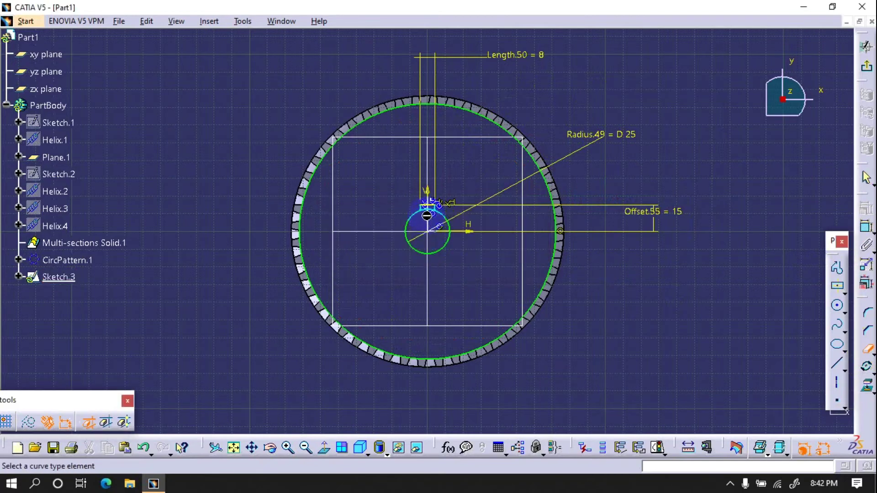
click(430, 210)
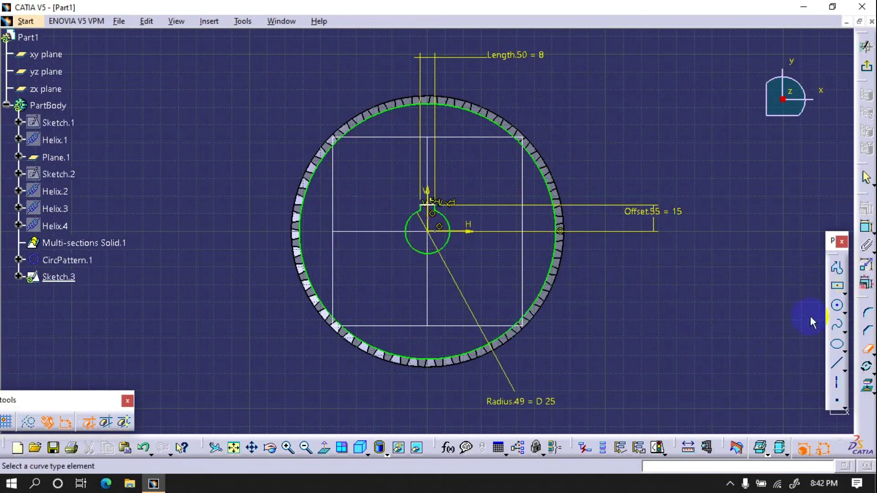
Step: Sketch two circles centred on the origin between the bore and the outer circle, about 61 mm and 28 mm in radius
click(839, 308)
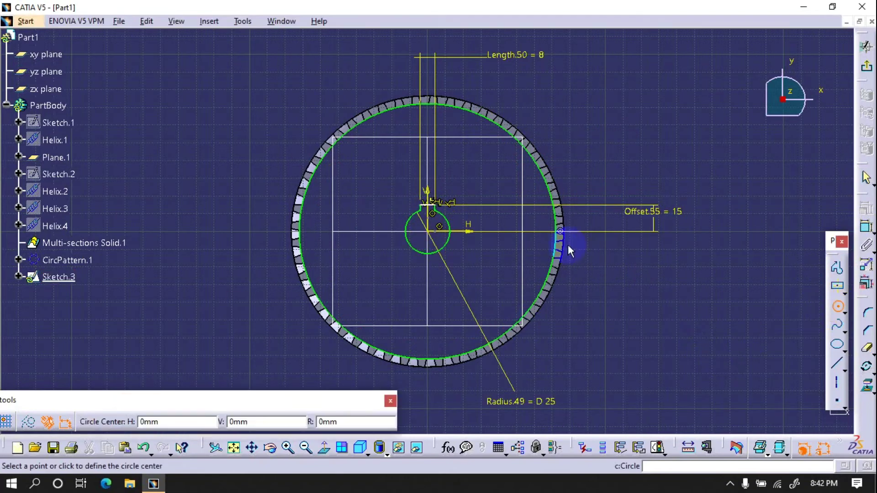
click(428, 234)
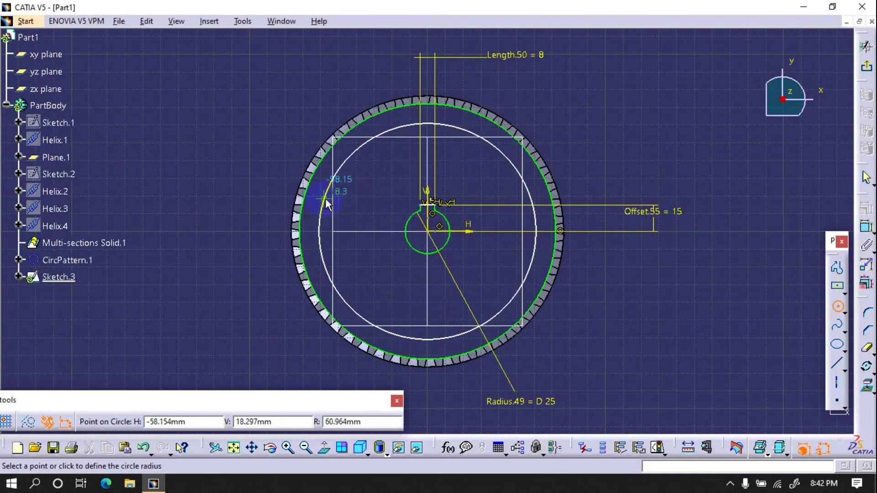
click(327, 205)
click(745, 368)
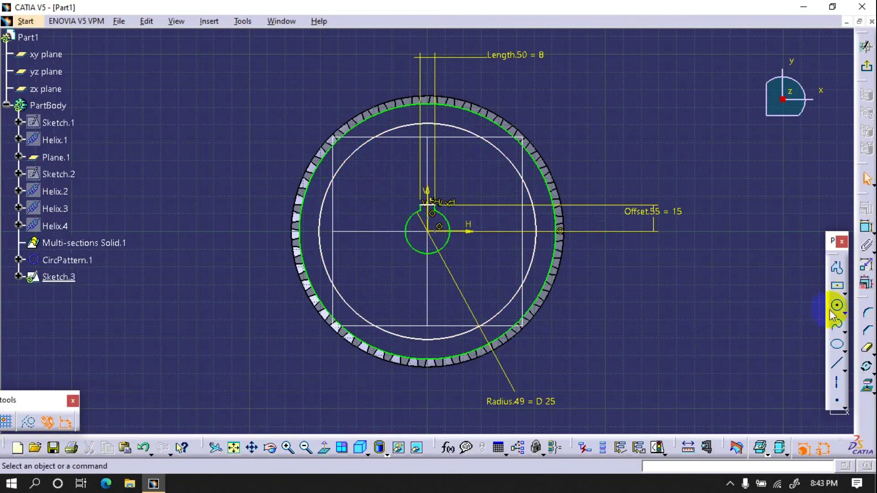
click(838, 305)
click(430, 233)
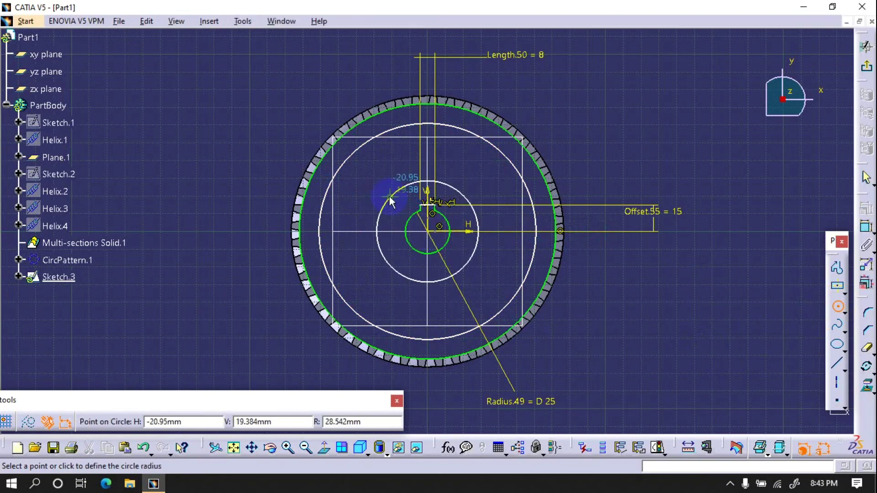
click(393, 196)
click(768, 359)
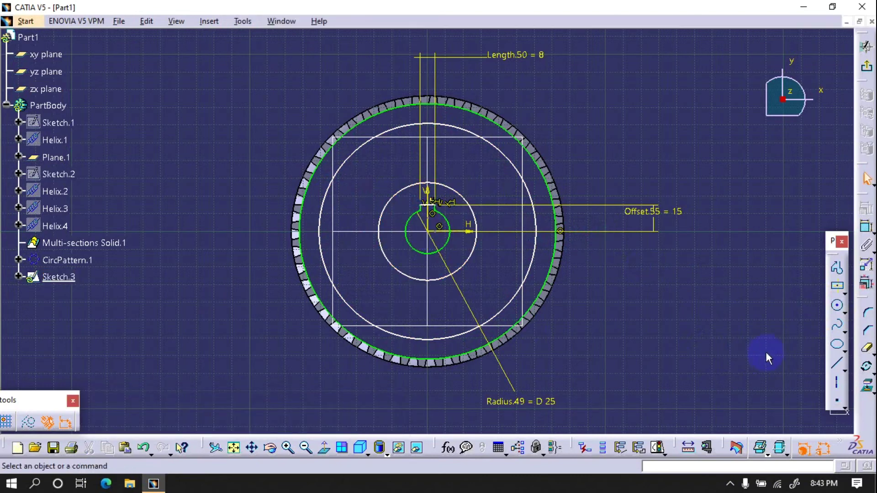
Step: Draw two lines meeting at the origin, one from the larger new circle's upper left, the other extending past the lower-left tooth ring
click(833, 365)
click(338, 172)
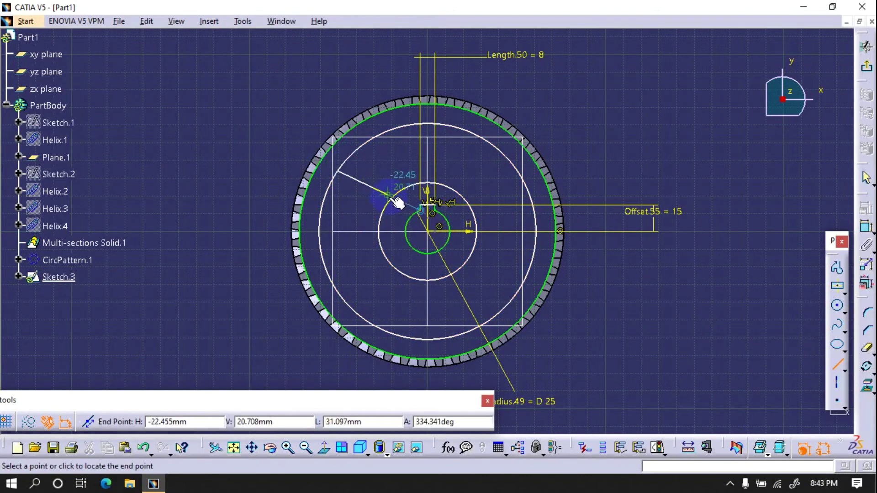
click(427, 231)
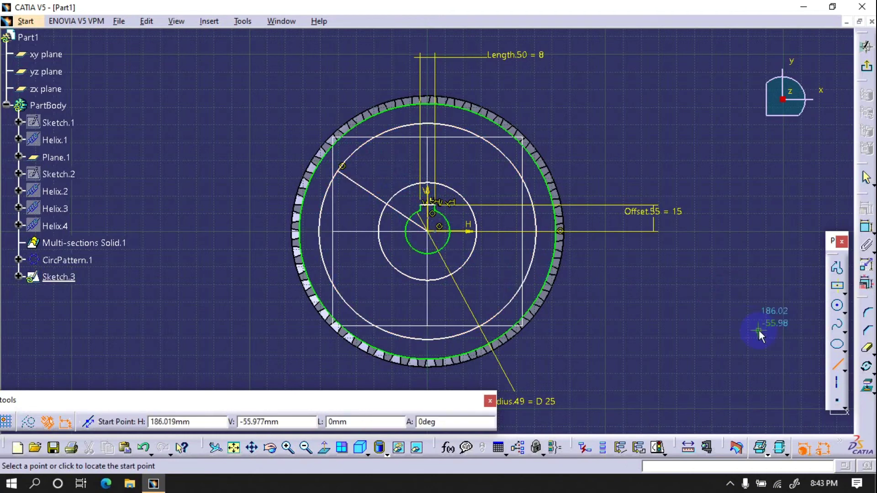
click(868, 367)
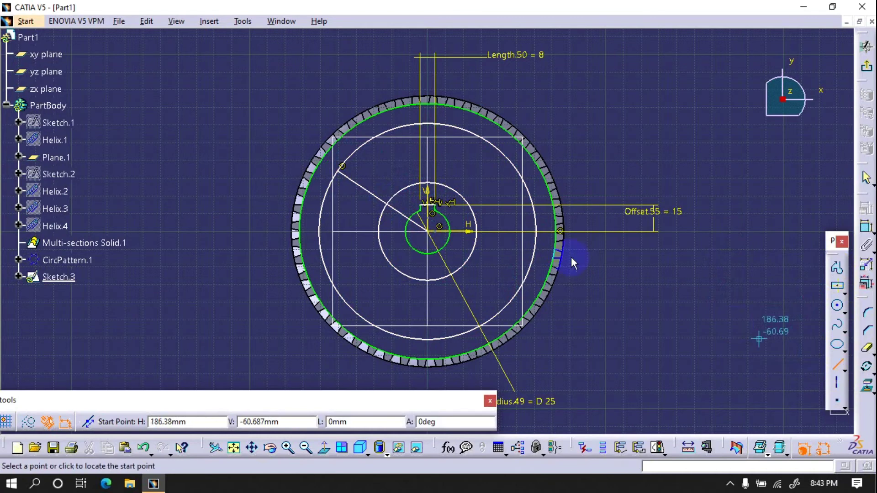
click(428, 232)
double_click(301, 328)
click(869, 350)
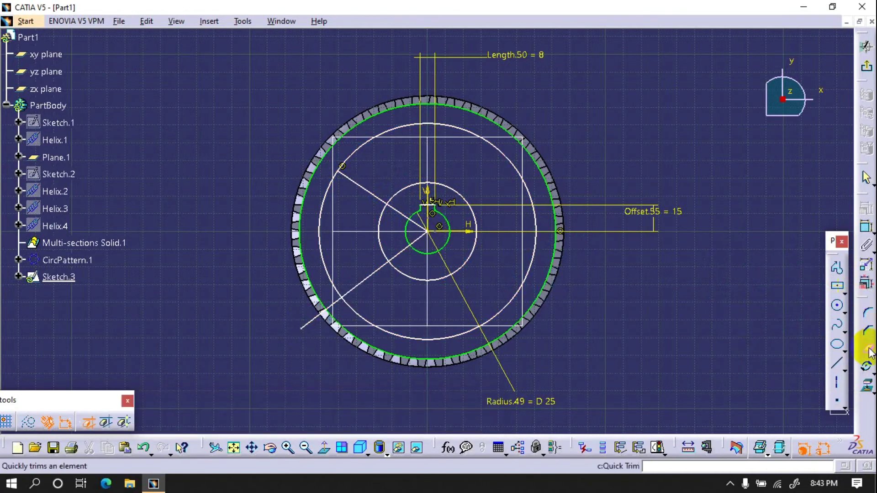
Step: Dimension the angle between the two radial lines, placing it outside the tooth ring
click(867, 227)
click(402, 212)
click(368, 277)
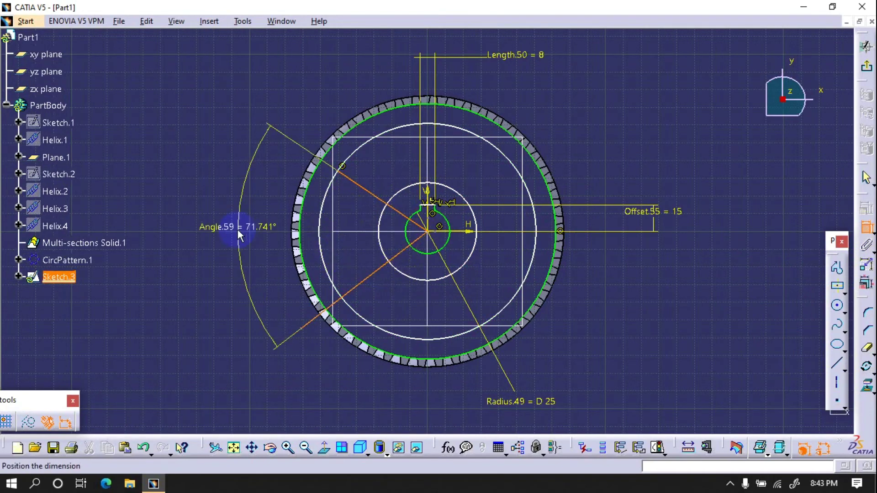
right_click(239, 231)
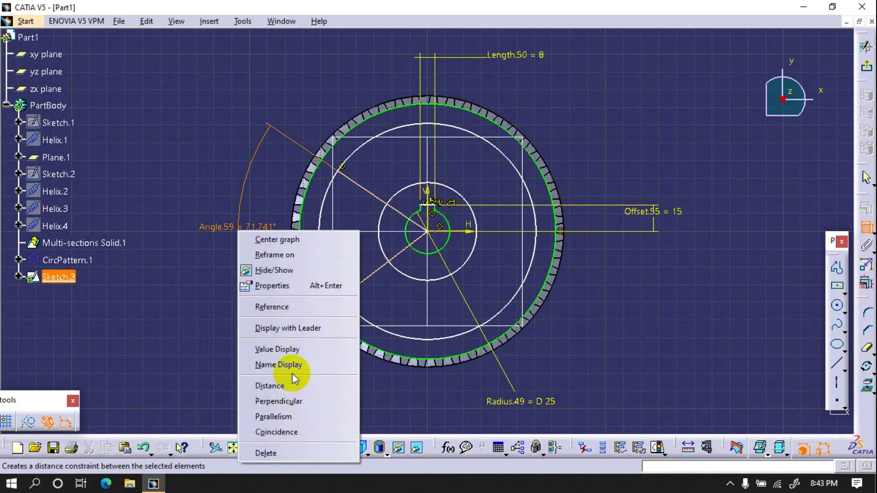
click(195, 300)
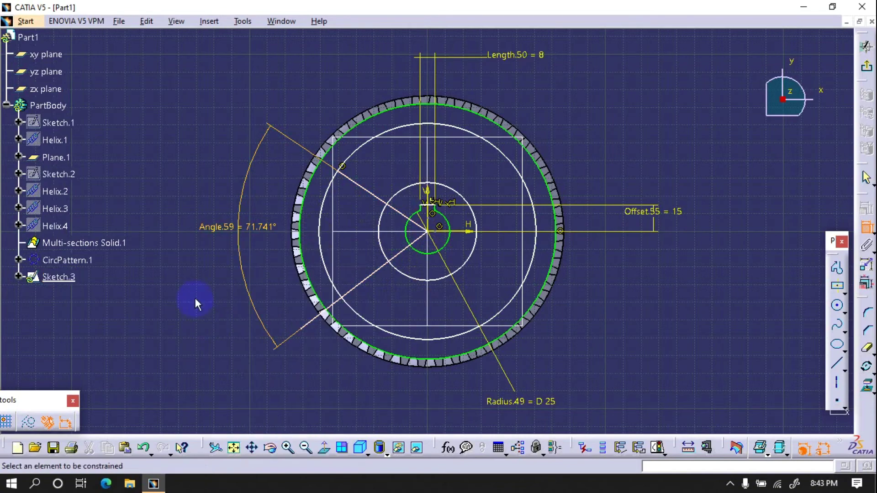
click(367, 189)
click(383, 277)
click(178, 235)
right_click(173, 235)
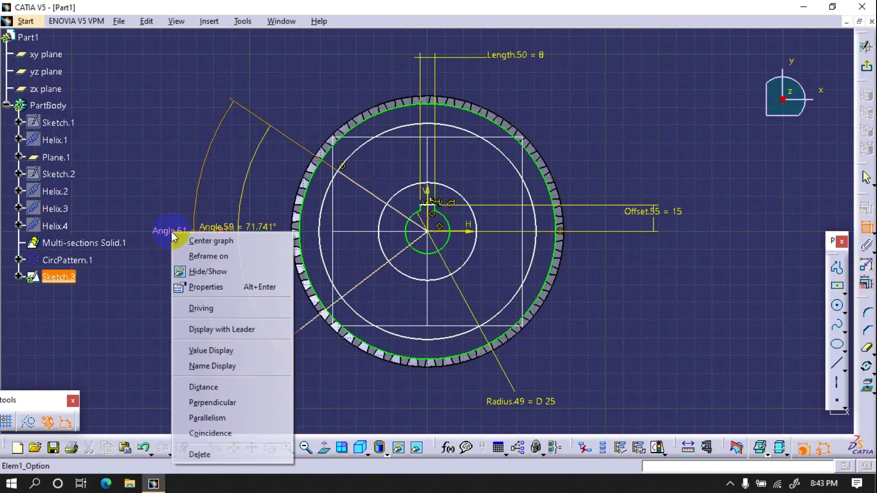
click(224, 454)
Step: Set the angle between the two radial lines to 90 degrees
double_click(255, 225)
text(90deg)
key(Return)
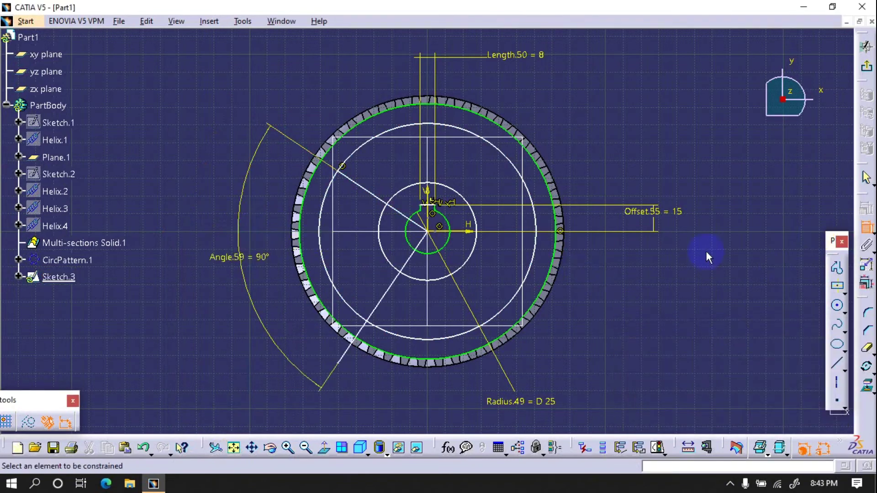
Step: Dimension the angle between the horizontal axis and the upper radial line and set it to 45 degrees
click(466, 231)
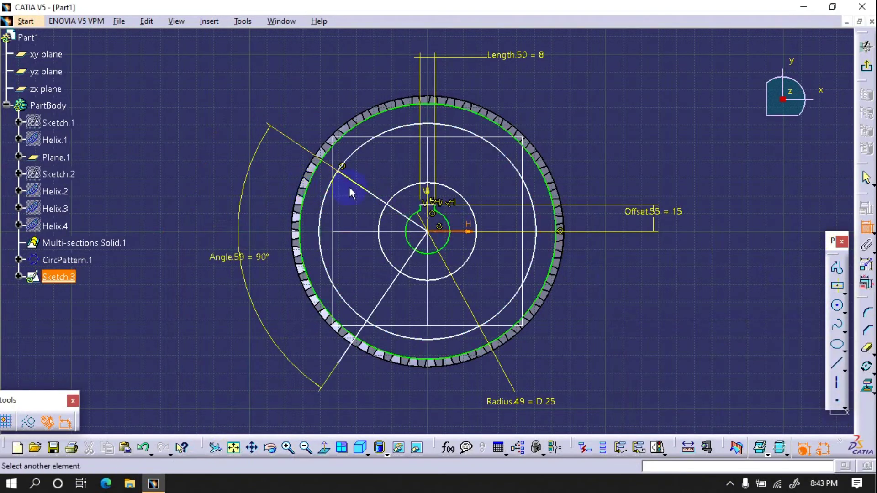
click(371, 192)
click(204, 151)
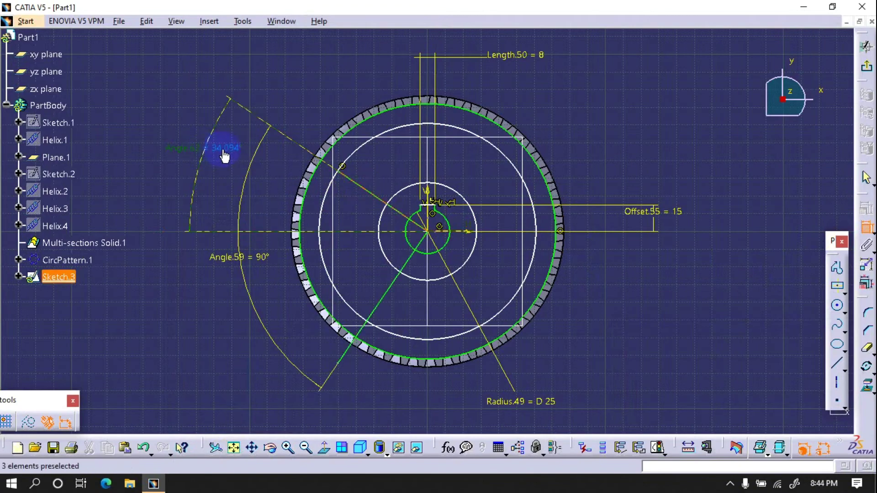
double_click(224, 153)
text(45)
key(Return)
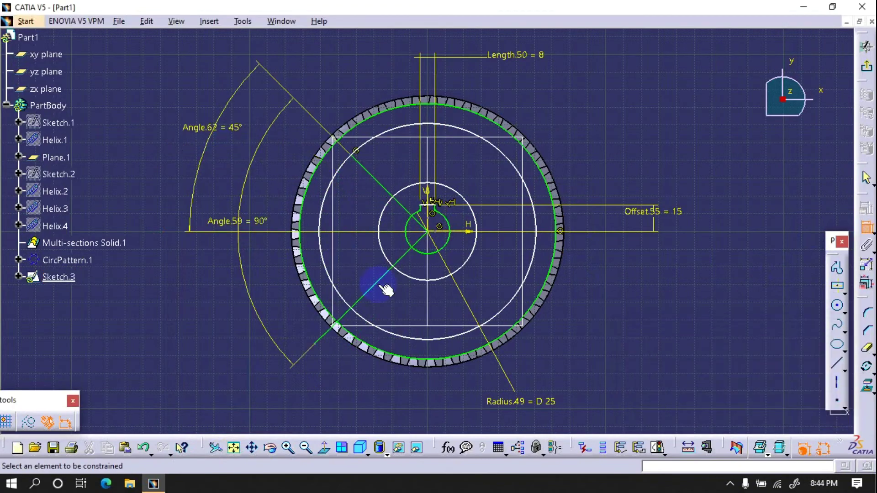
Step: Dimension the larger of the two intermediate circles and set its diameter to 120 mm
click(535, 233)
click(617, 145)
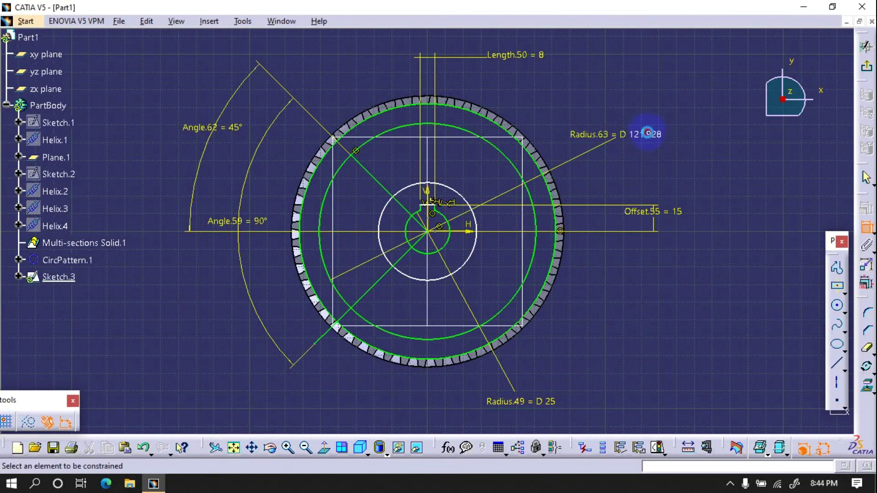
double_click(648, 134)
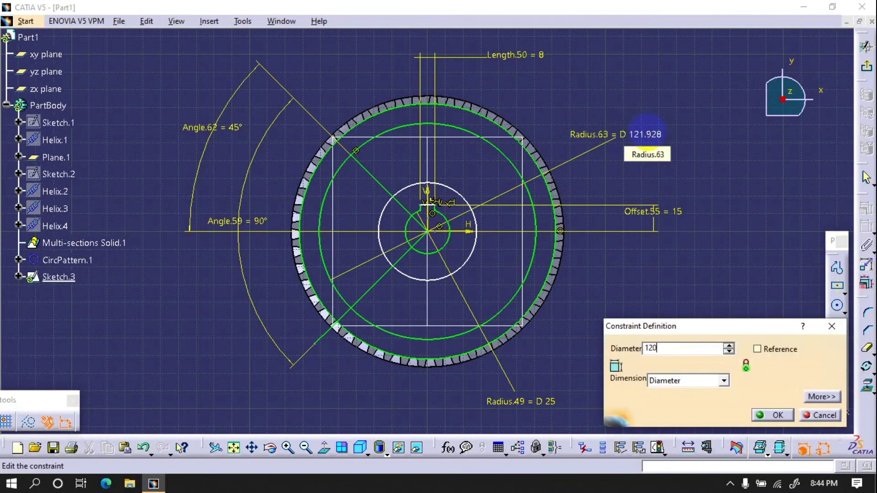
key(Return)
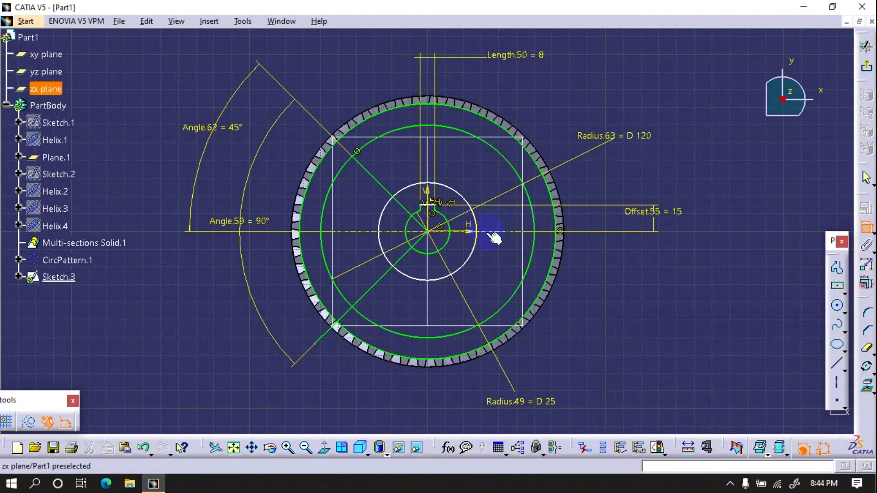
Step: Dimension the circle around the keyed bore and set its diameter to 55 mm
click(476, 240)
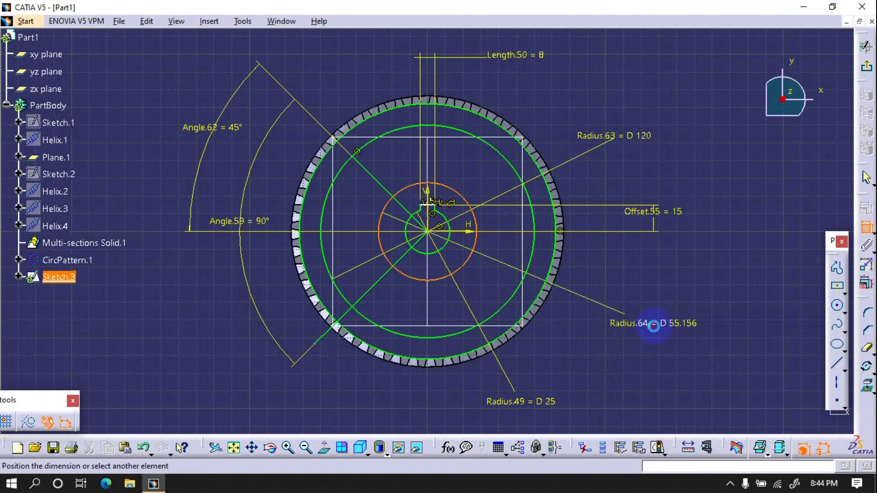
click(676, 328)
double_click(679, 325)
text(55)
key(Return)
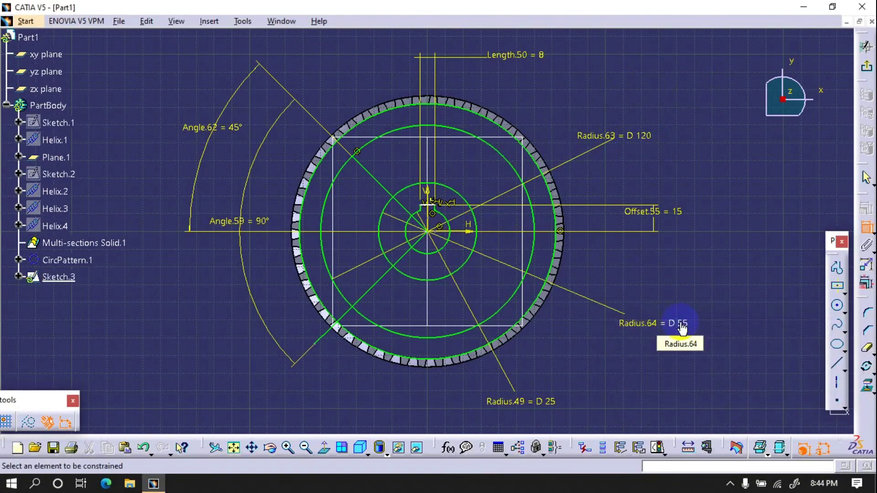
Step: Quick-trim the two intermediate circles and the radial lines to leave only the closed ring-sector outline between the lines
click(866, 348)
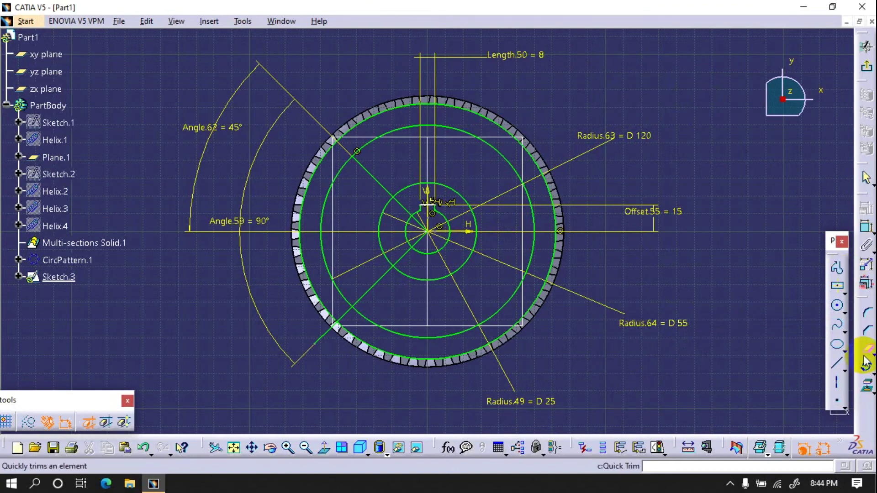
click(417, 190)
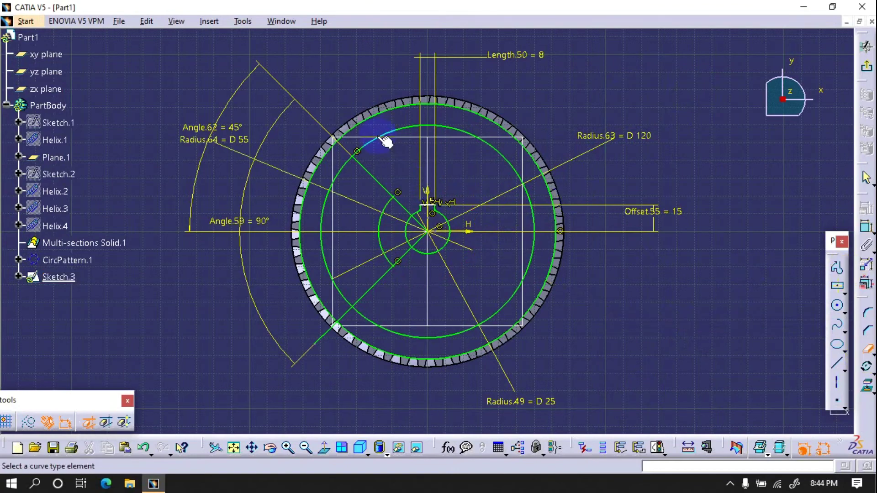
click(378, 140)
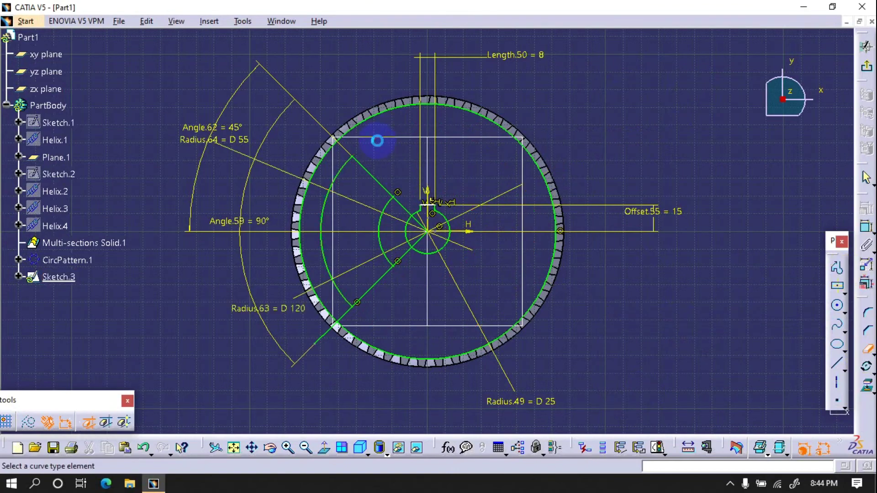
click(353, 320)
click(330, 335)
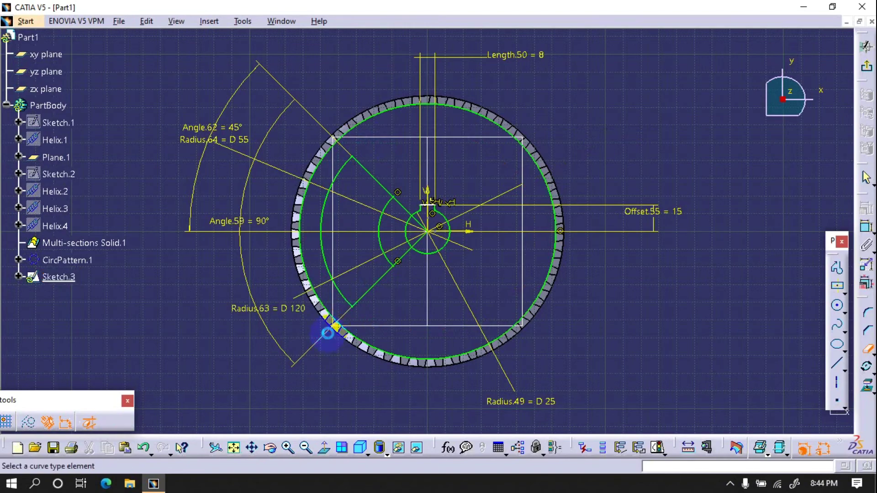
click(403, 256)
click(407, 210)
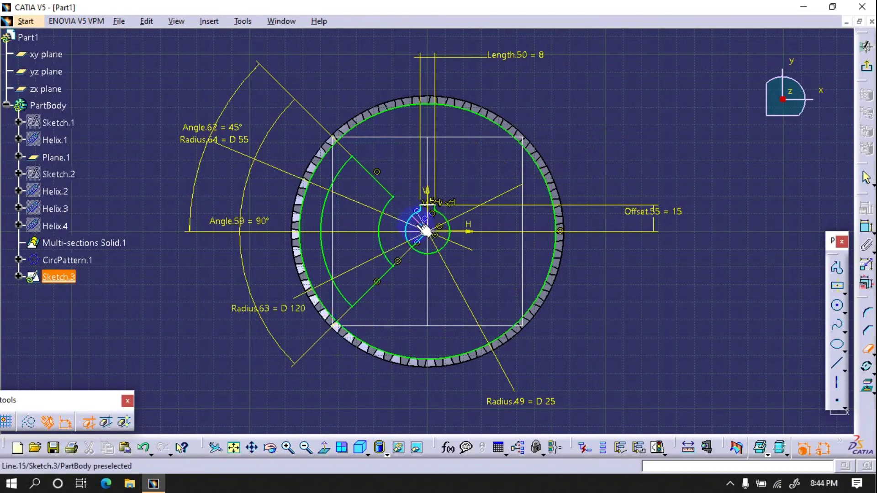
click(429, 242)
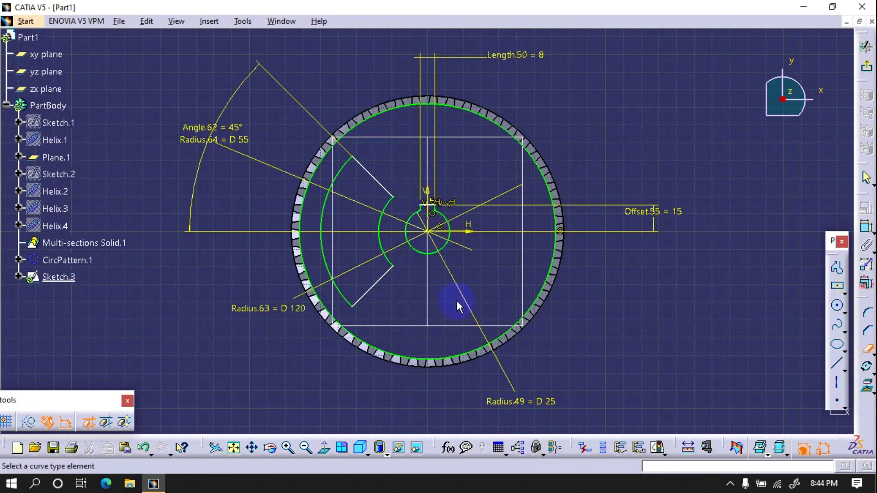
Step: Round all four corners of the ring-sector outline with 5 mm radius corners
click(867, 313)
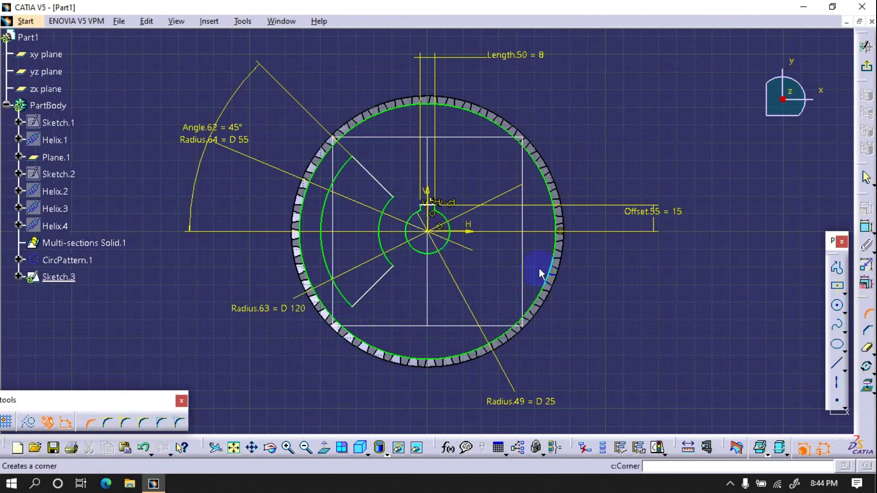
drag(240, 101, 401, 347)
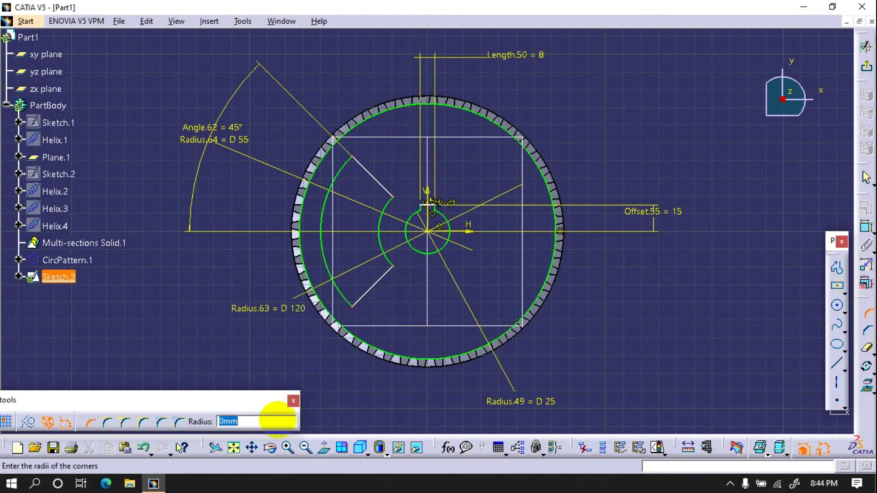
text(5)
key(Return)
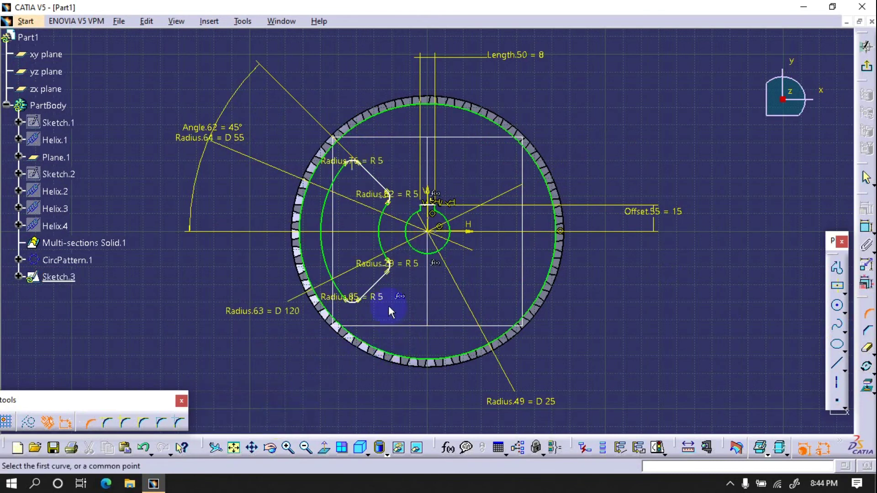
key(Escape)
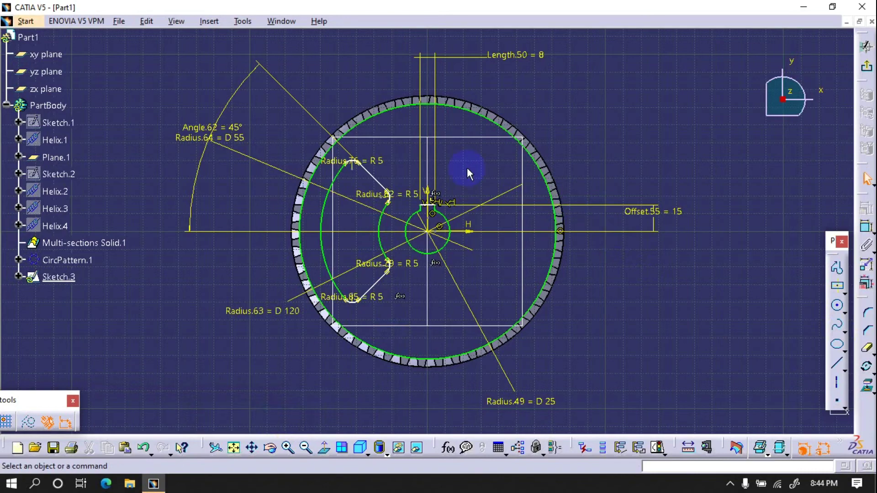
Step: Rotate two duplicates of the rounded ring-sector outline about the sketch origin at 120° spacing
drag(331, 184, 402, 383)
click(866, 367)
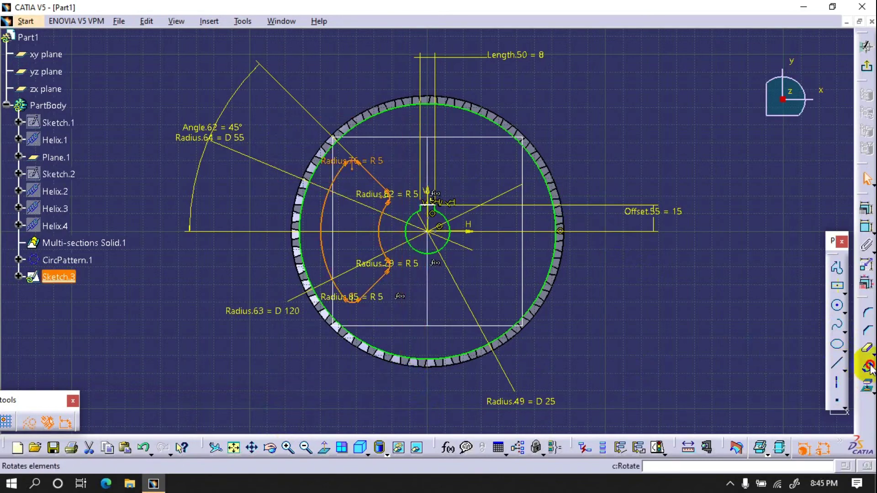
click(432, 233)
click(428, 82)
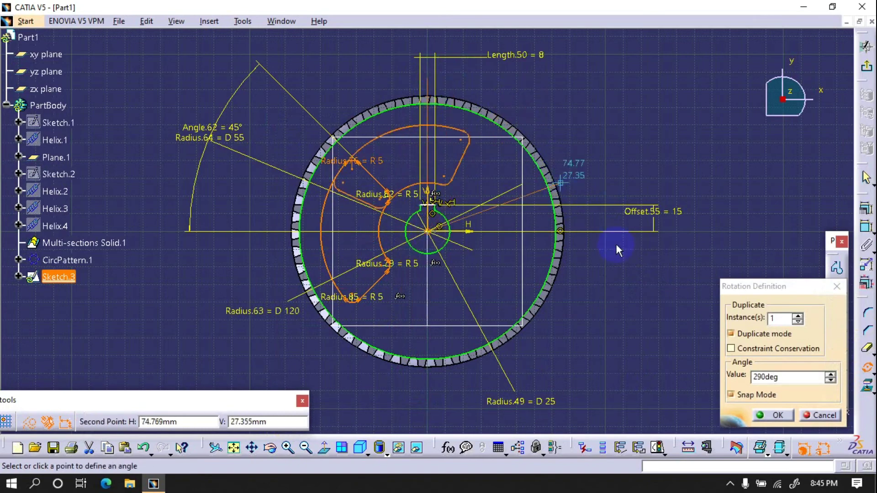
click(798, 317)
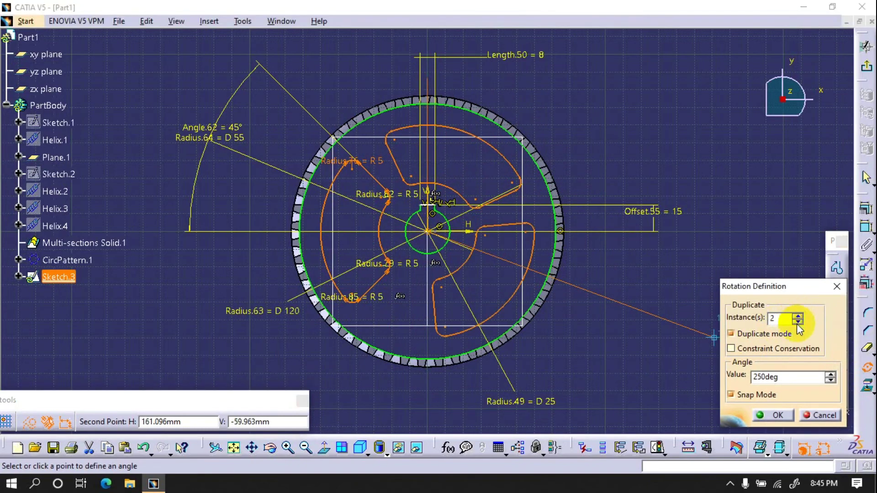
click(794, 379)
text(120)
key(Return)
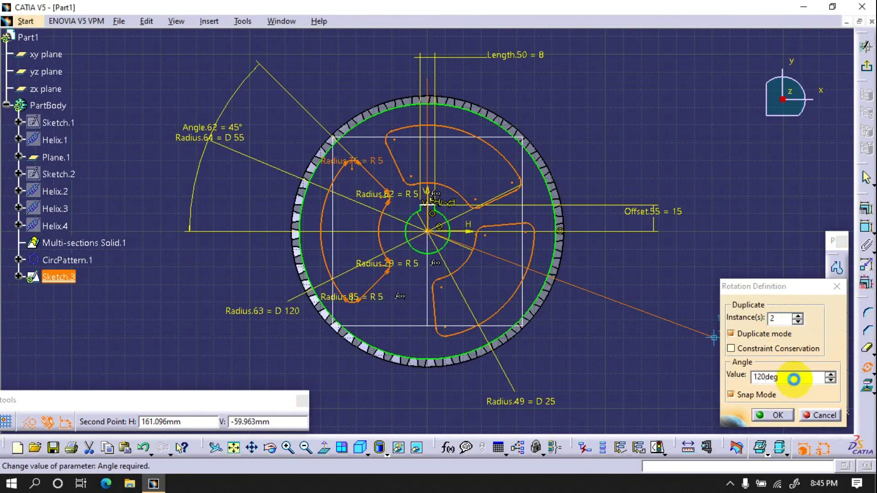
click(833, 417)
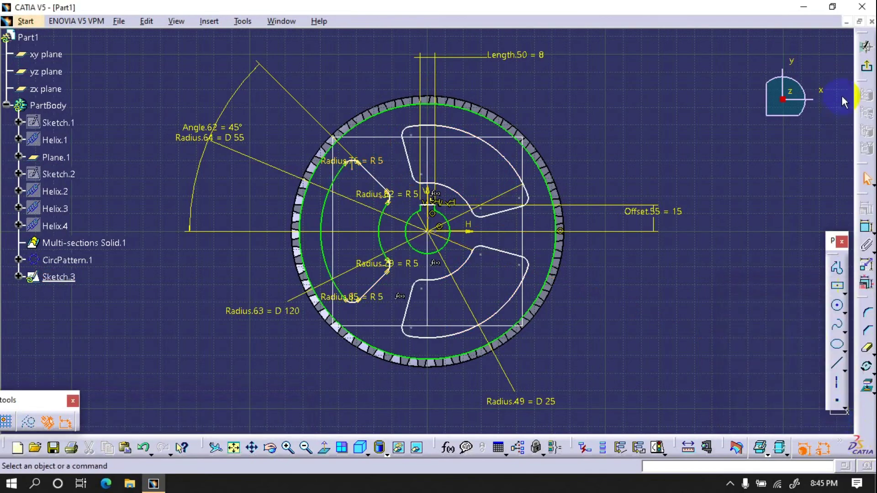
Step: Exit the sketch and pad it into the solid gear body with the keyed bore and three cutouts
click(866, 47)
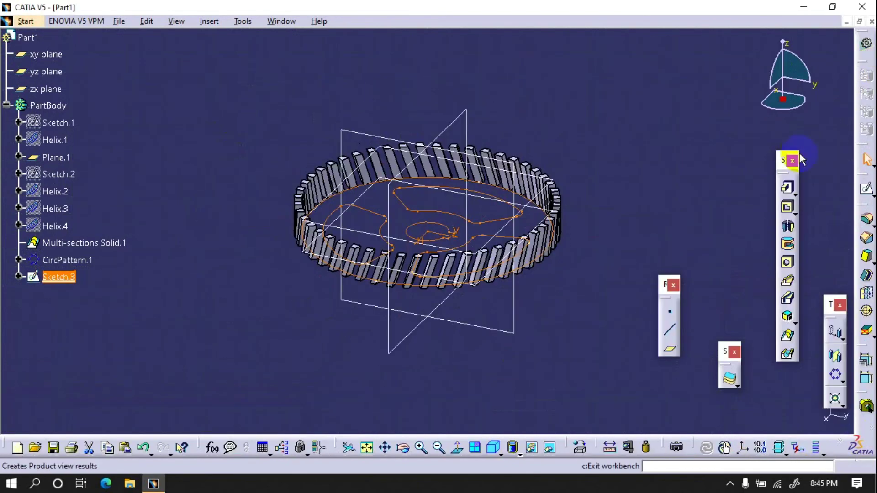
click(785, 189)
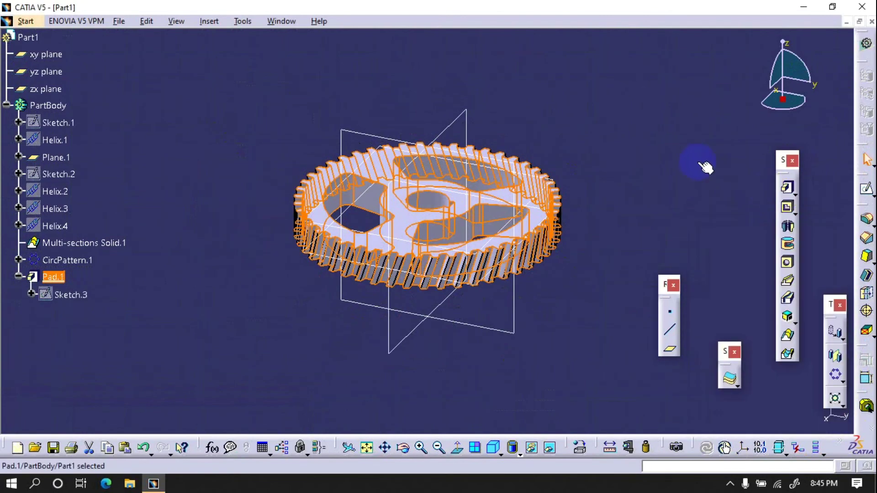
click(694, 158)
Step: Sketch two origin-centred circles on the gear's flat upper face, one inside the tooth rim and one about 39 mm in diameter around the bore
click(866, 188)
click(550, 194)
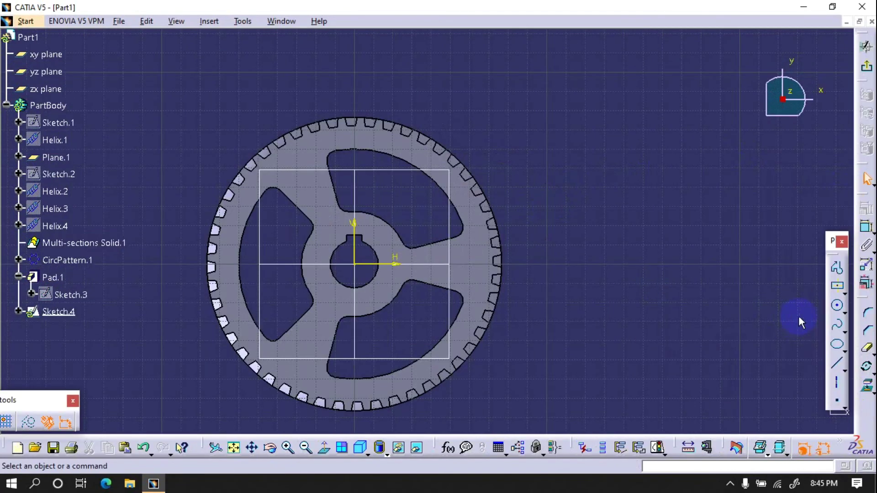
click(837, 305)
click(355, 265)
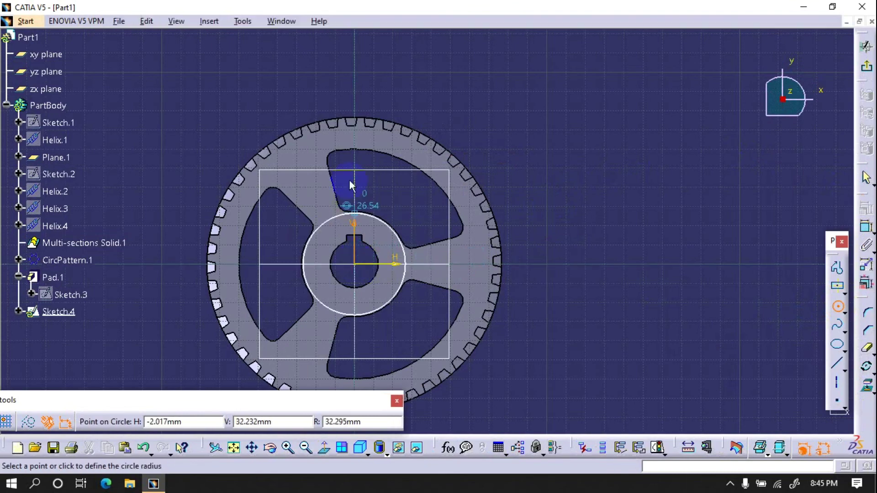
click(353, 141)
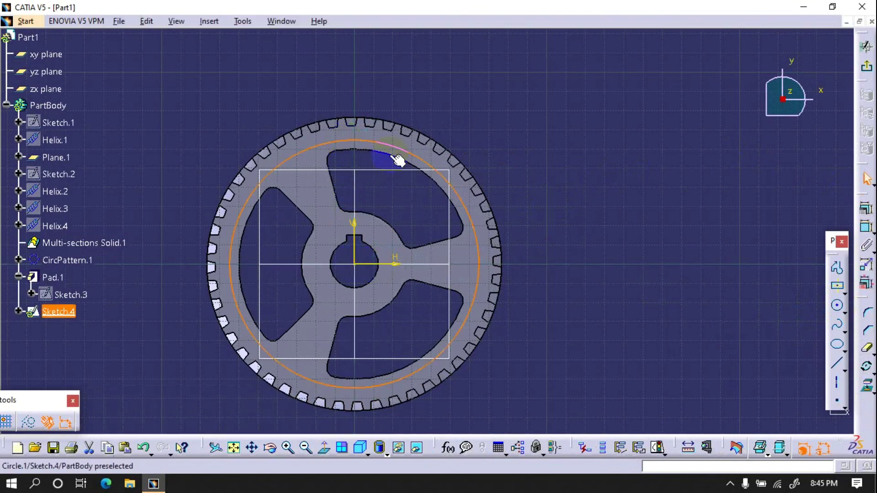
click(837, 306)
click(356, 266)
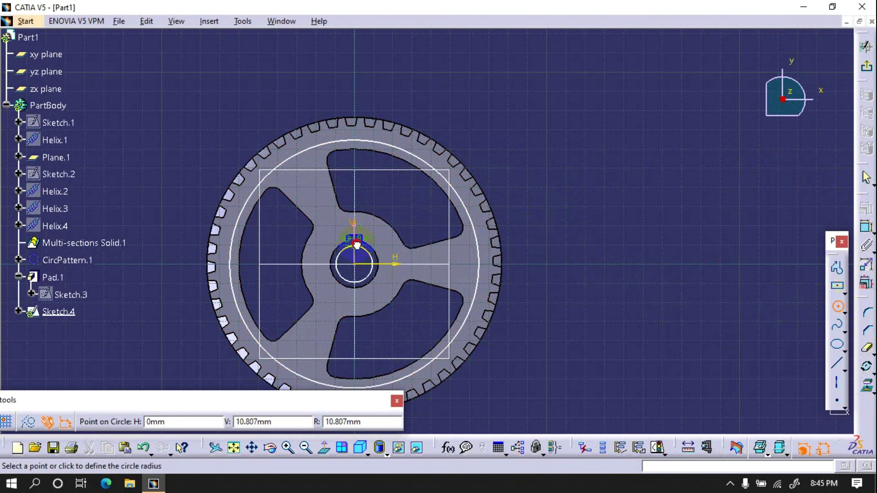
click(364, 225)
click(570, 220)
Step: Dimension the outer circle and set its diameter to 130 mm
click(866, 227)
click(476, 221)
click(579, 172)
double_click(580, 171)
text(130mm)
key(Return)
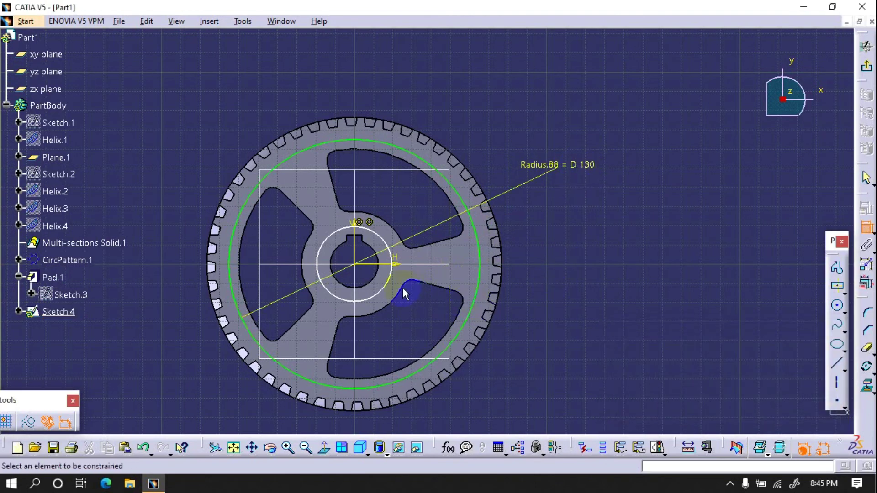
Step: Dimension the inner circle around the bore and set its diameter to 40 mm
click(384, 286)
click(635, 262)
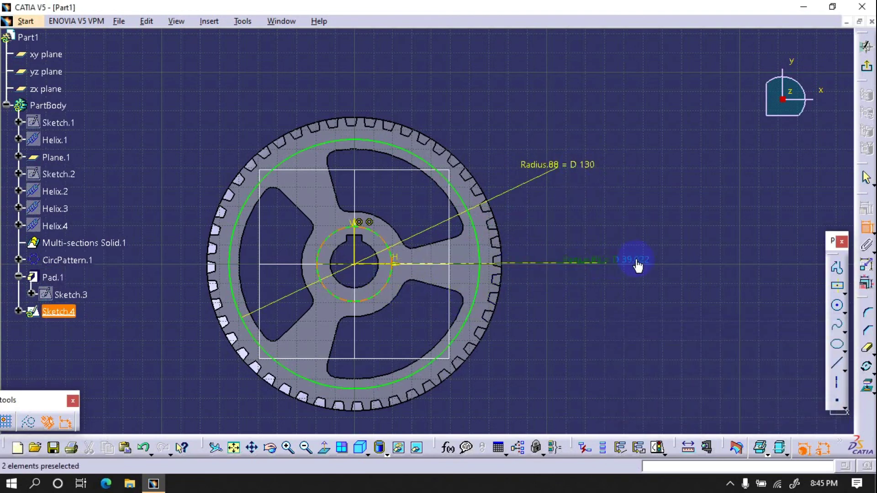
double_click(635, 259)
text(40)
key(Return)
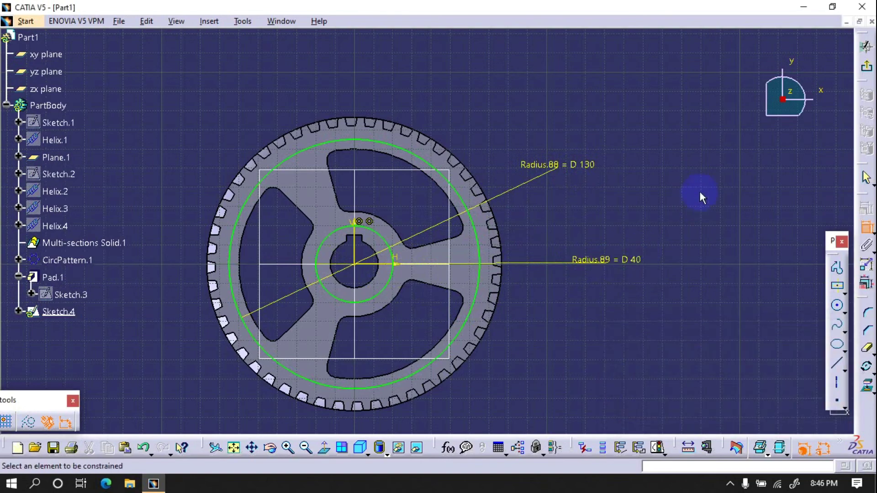
Step: Exit the sketch and cut the ring between the two circles as a 5 mm deep pocket
click(866, 68)
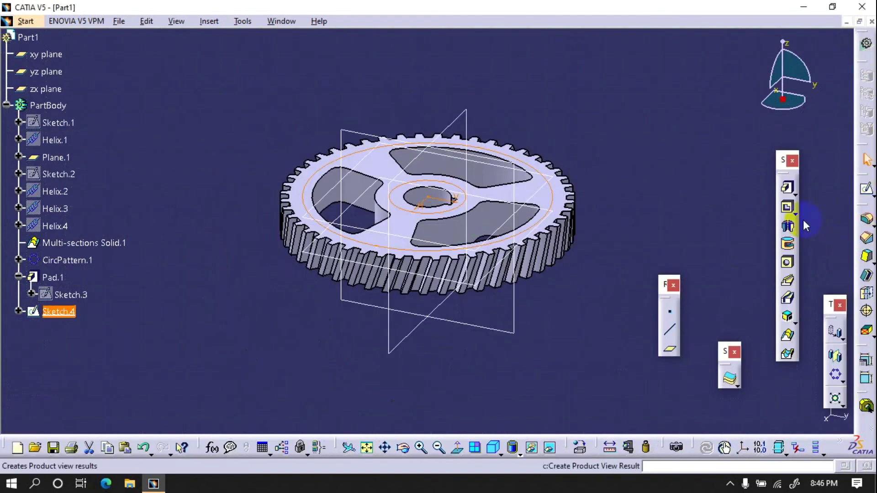
click(787, 209)
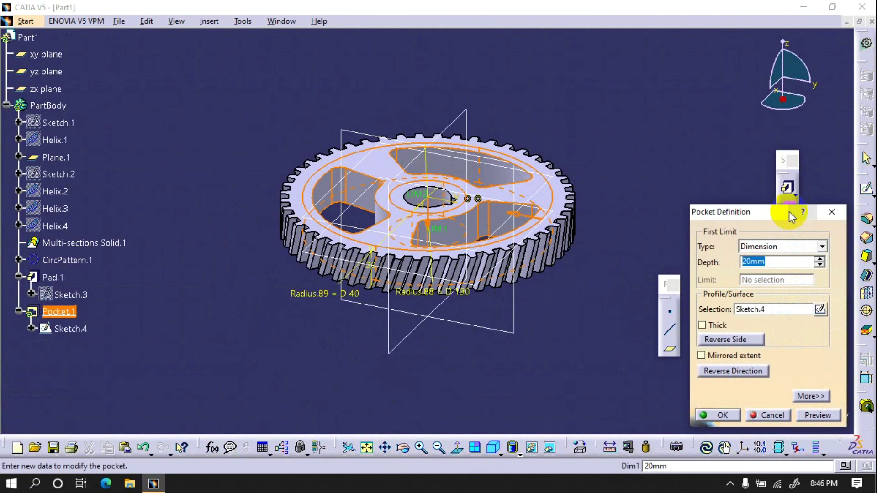
text(5)
key(Return)
click(686, 236)
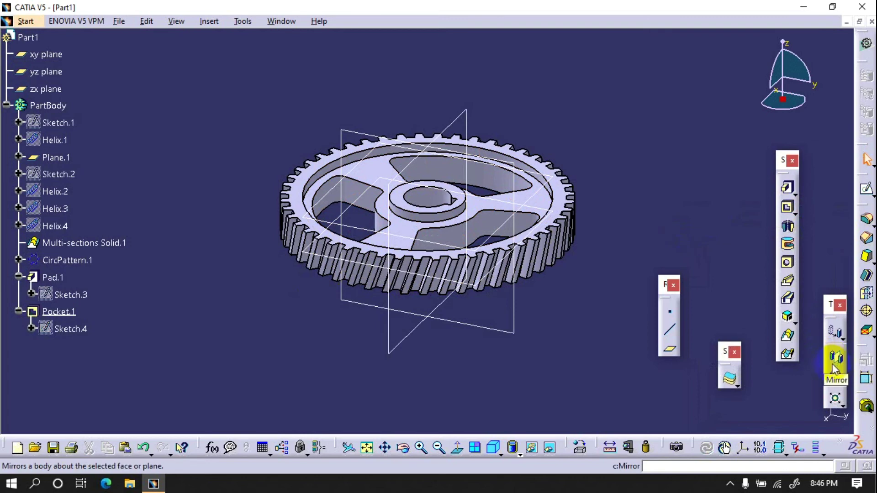
Step: Create a reference plane offset 10 mm into the gear body, at its mid-thickness
click(670, 349)
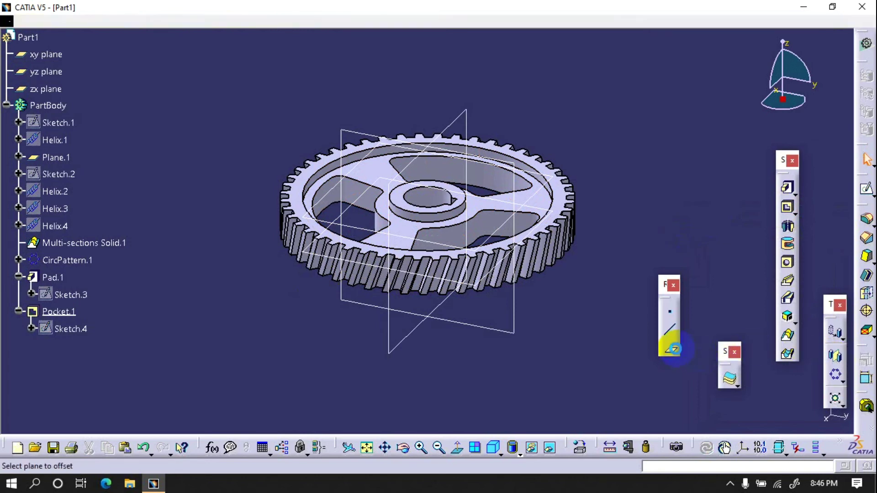
click(541, 195)
text(10)
click(729, 380)
click(719, 413)
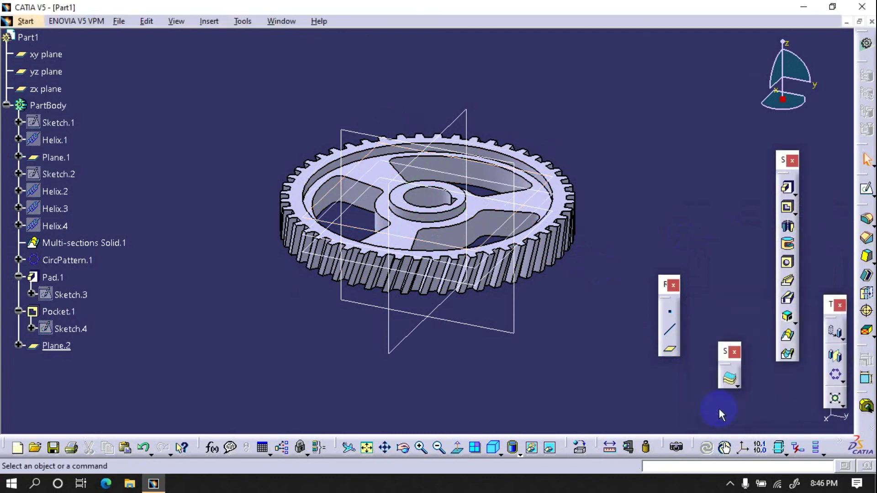
Step: Mirror the ring pocket about the mid-thickness plane to the gear's opposite face
click(58, 311)
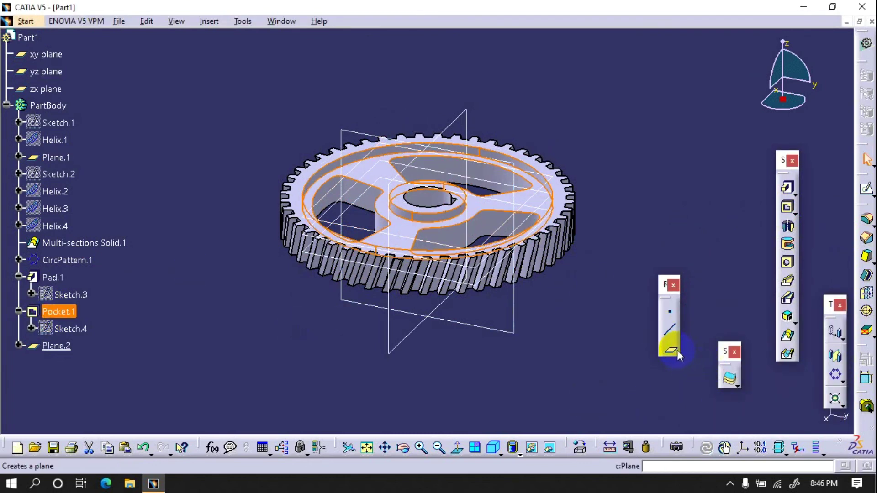
click(834, 358)
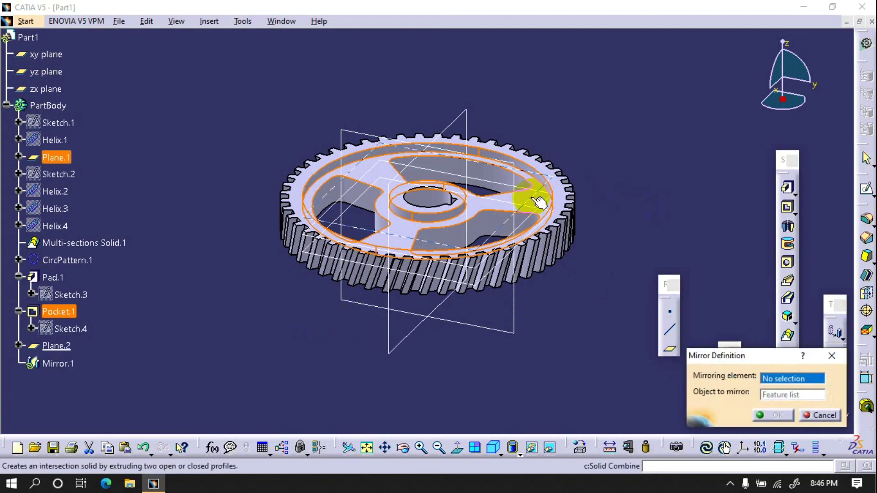
click(549, 208)
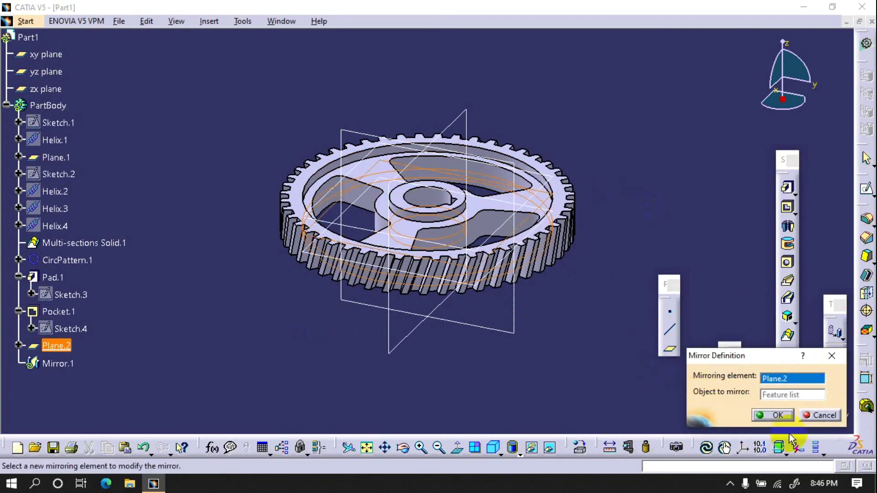
click(781, 420)
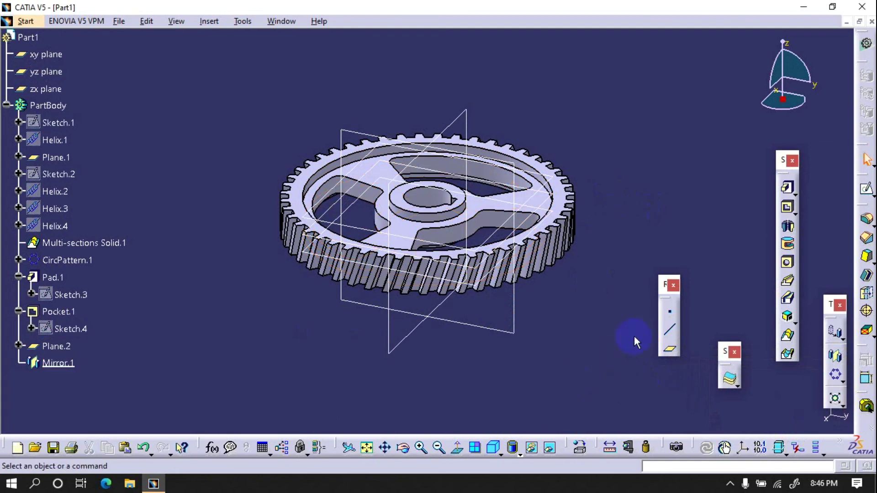
Step: Rotate the whole gear body 90° about the Y axis, keeping the transformation specifications
click(842, 338)
click(832, 353)
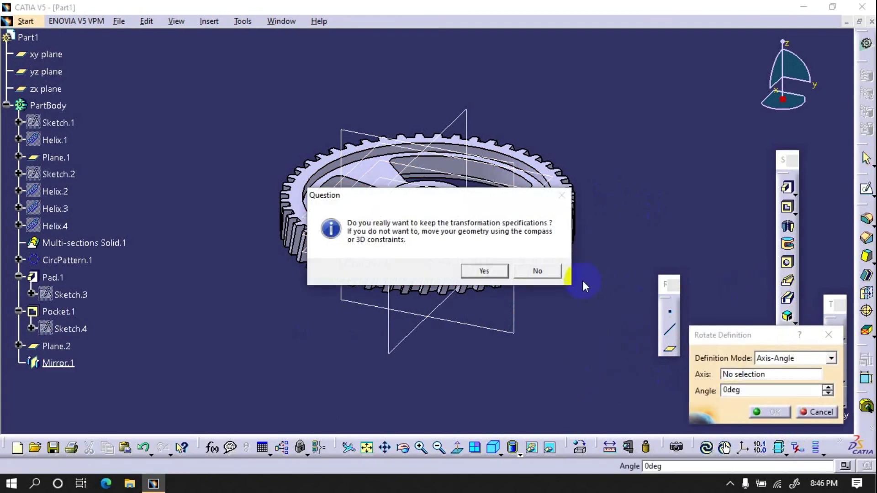
click(483, 271)
right_click(729, 376)
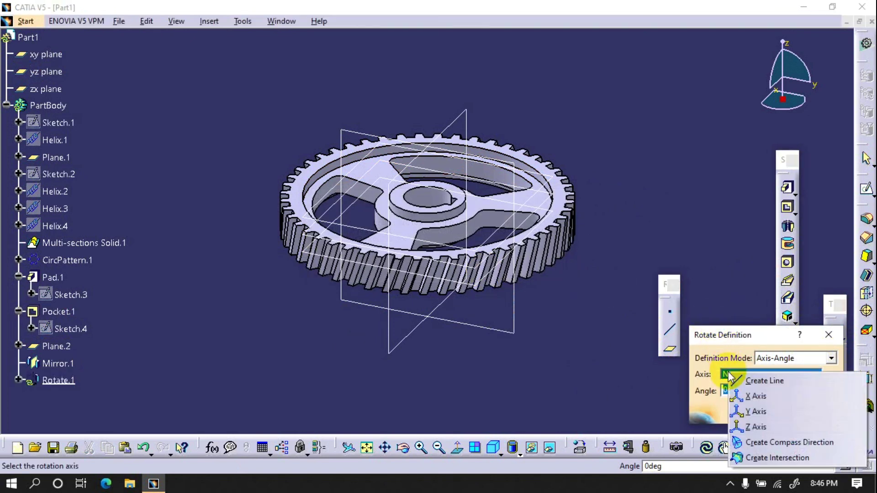
click(758, 413)
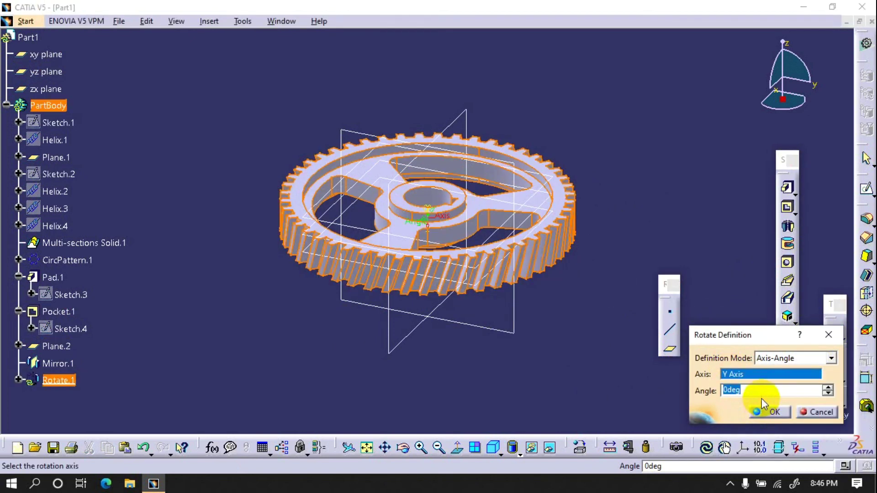
click(771, 412)
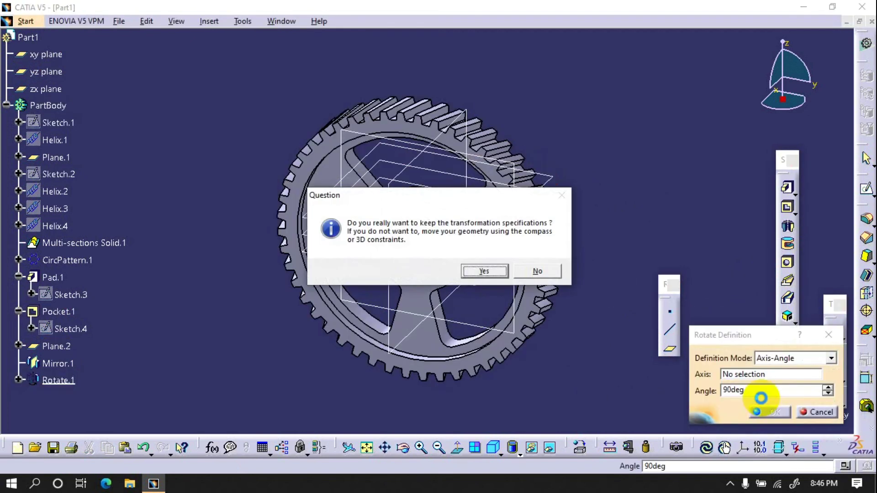
click(556, 270)
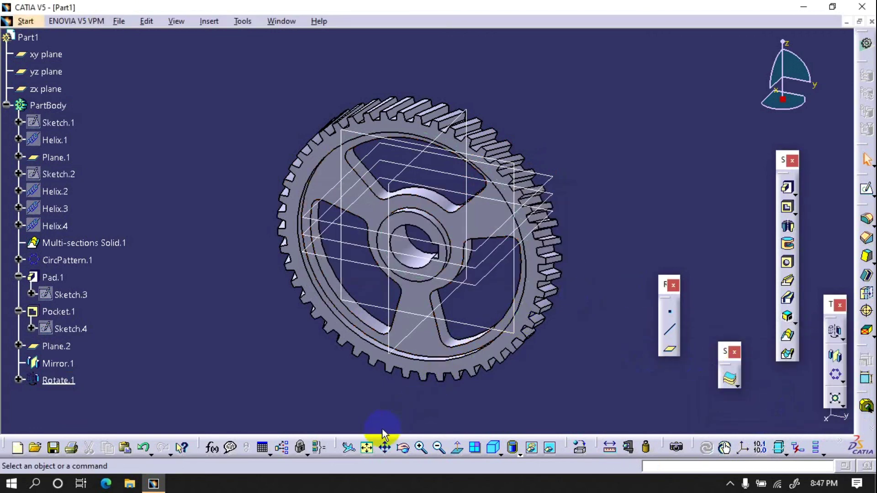
Step: Hide everything including the reference planes and bring only the gear solid back into the visible space
click(493, 450)
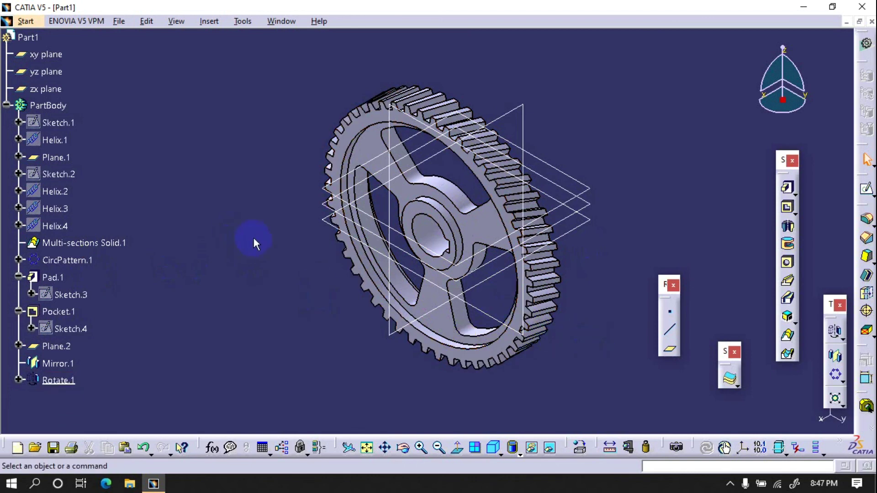
click(531, 448)
click(329, 181)
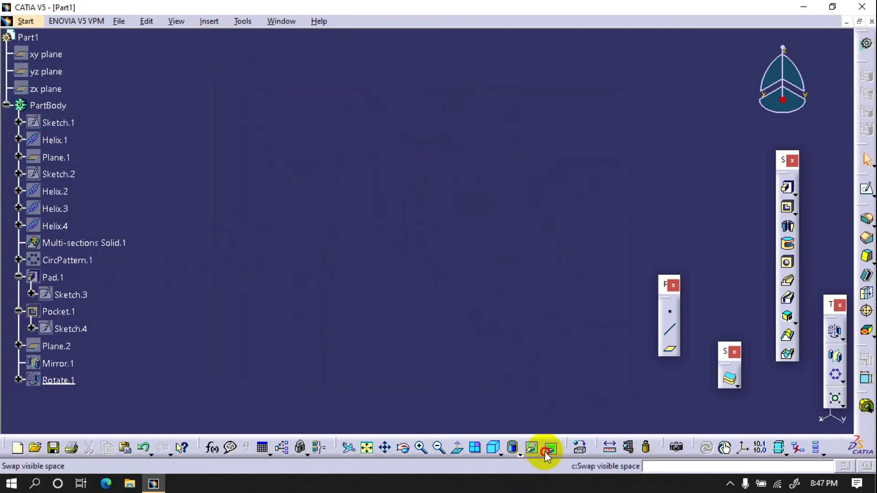
click(546, 450)
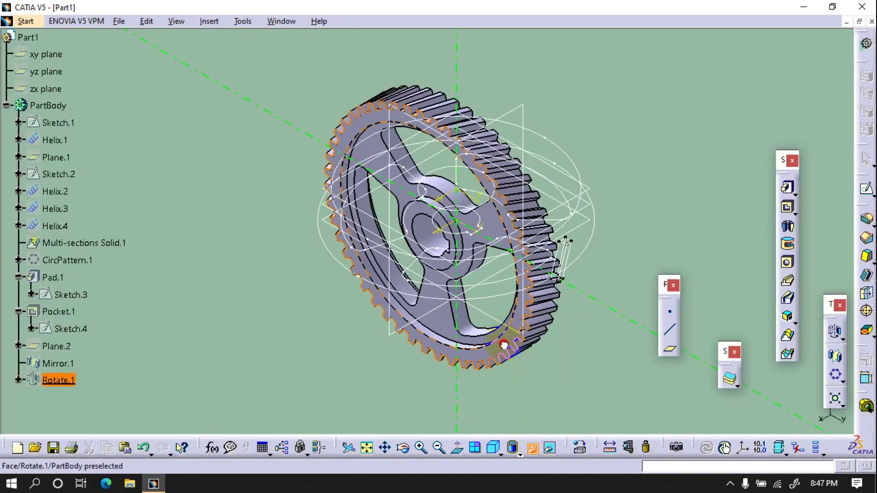
click(504, 345)
click(550, 449)
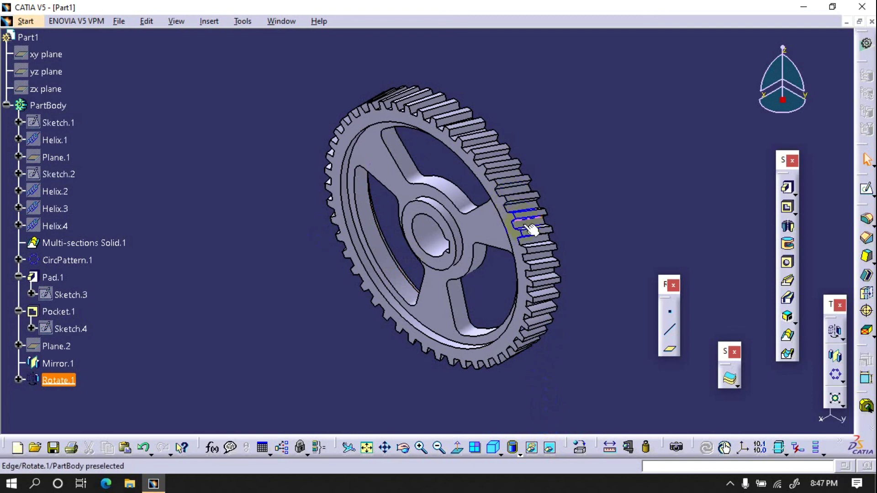
click(731, 483)
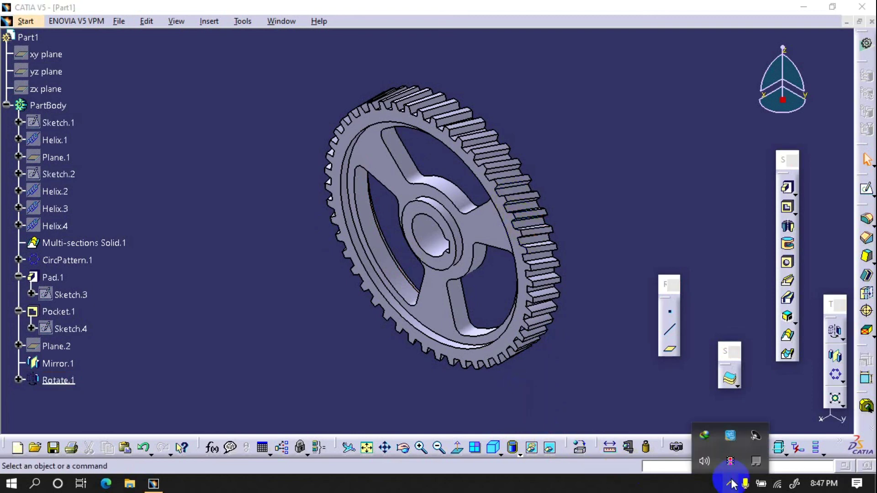